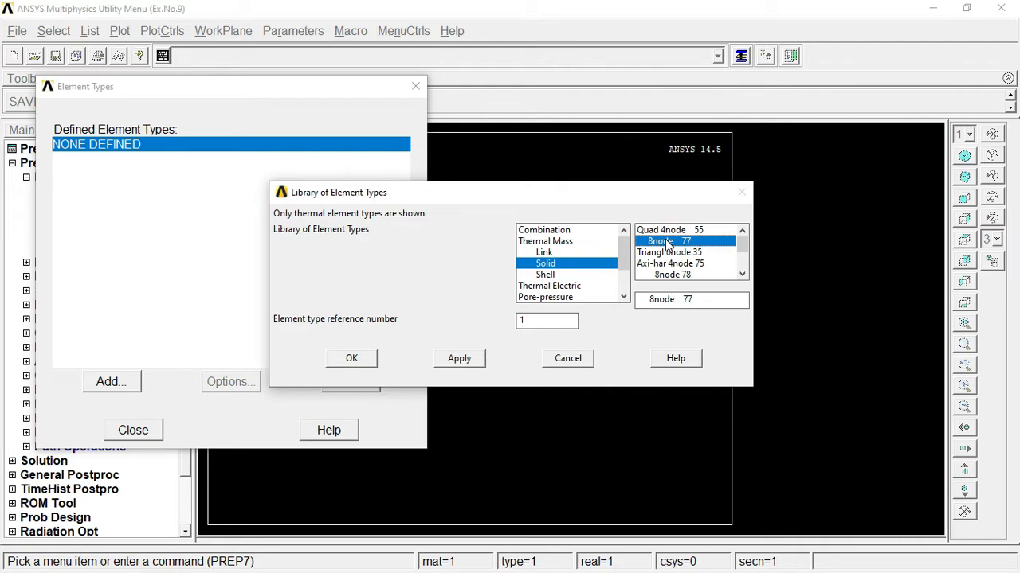
Add the thermal Solid 8node 77 element as element type 1 and finish the element type definition
click(356, 360)
click(142, 430)
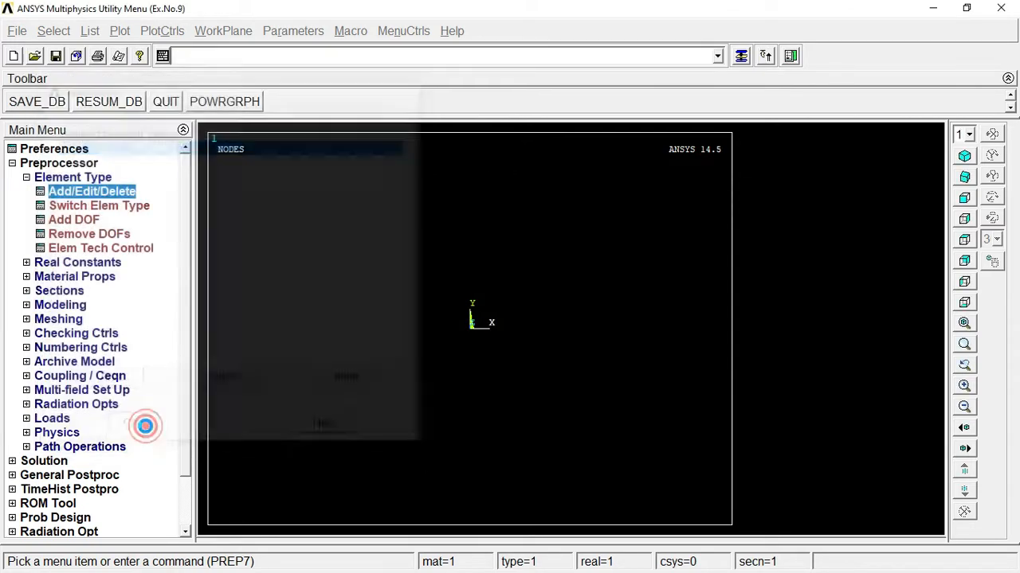
click(50, 180)
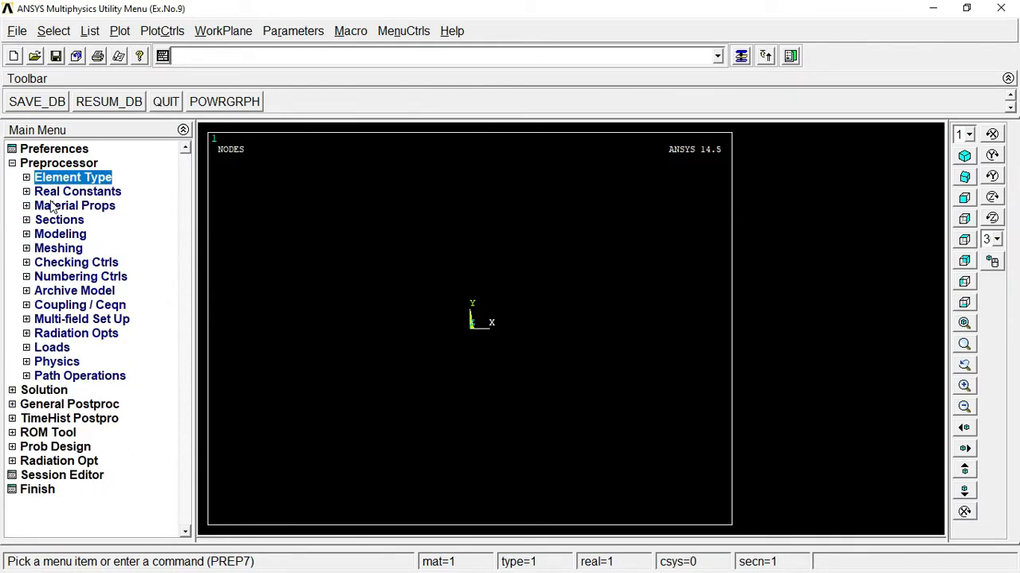
Set the material temperature units to Kelvin or Rankin
click(53, 206)
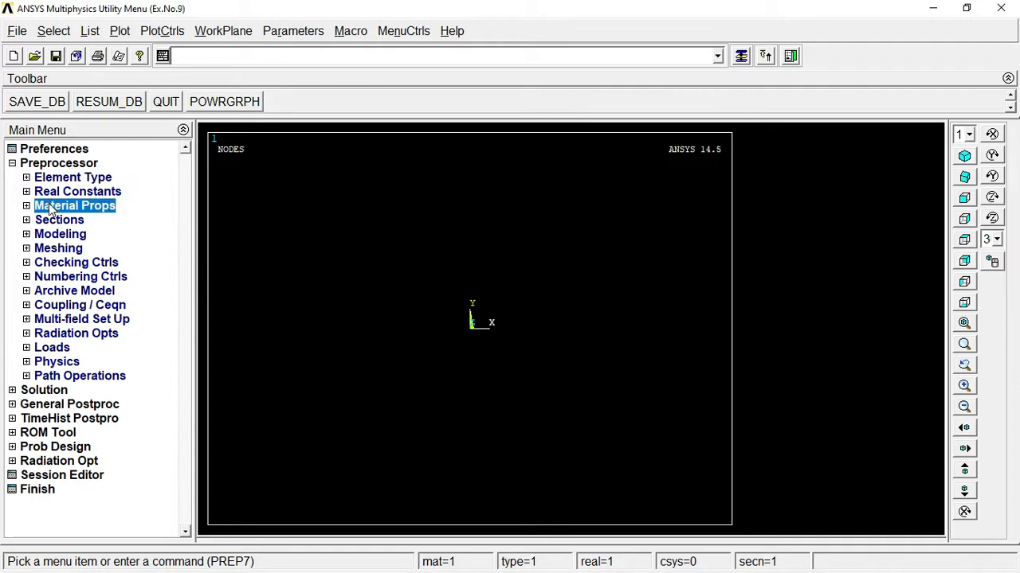
click(51, 207)
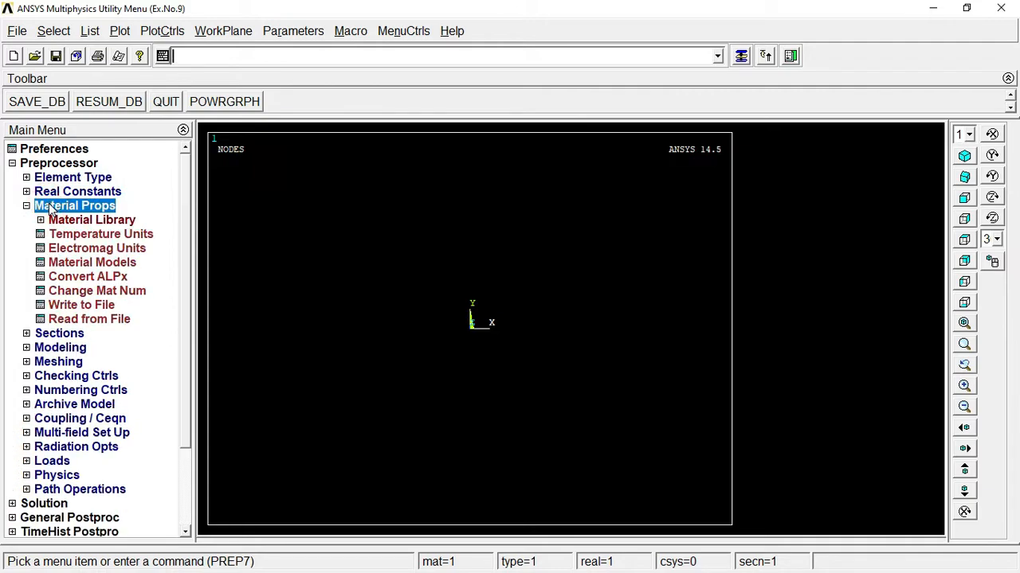
click(101, 236)
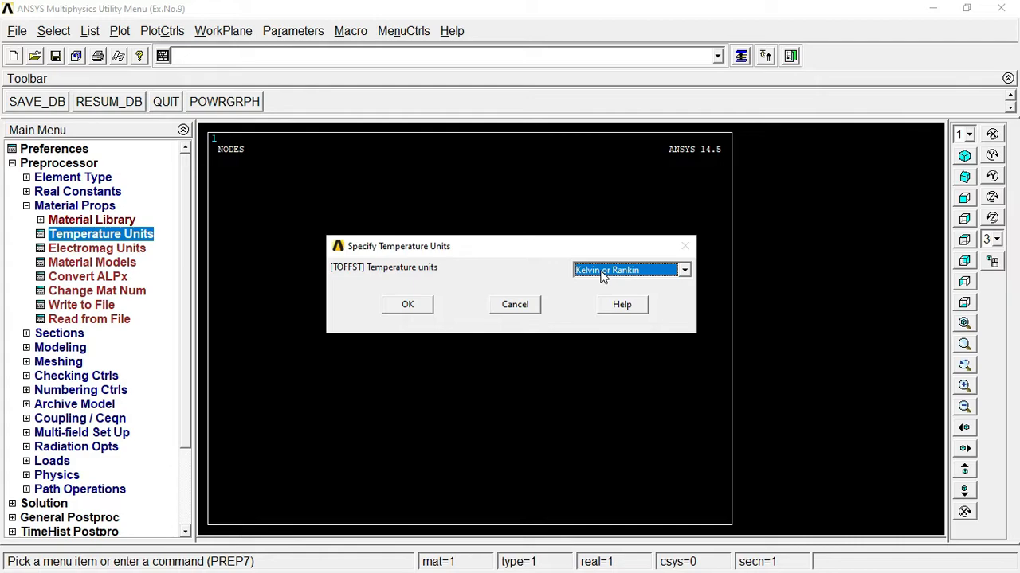
click(408, 307)
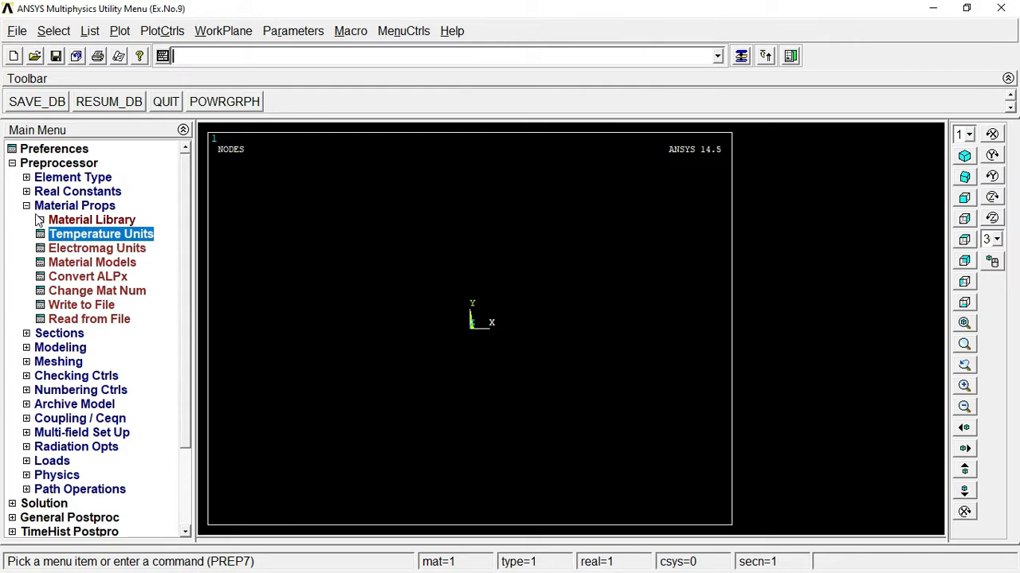
Define isotropic thermal conductivity KXX of 20 for material model 1
click(101, 266)
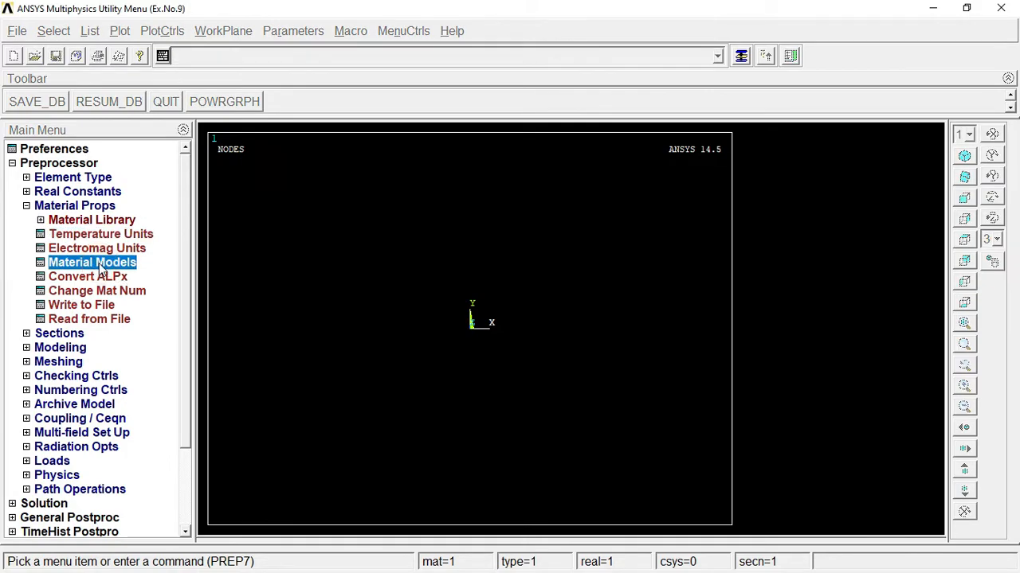
double_click(550, 256)
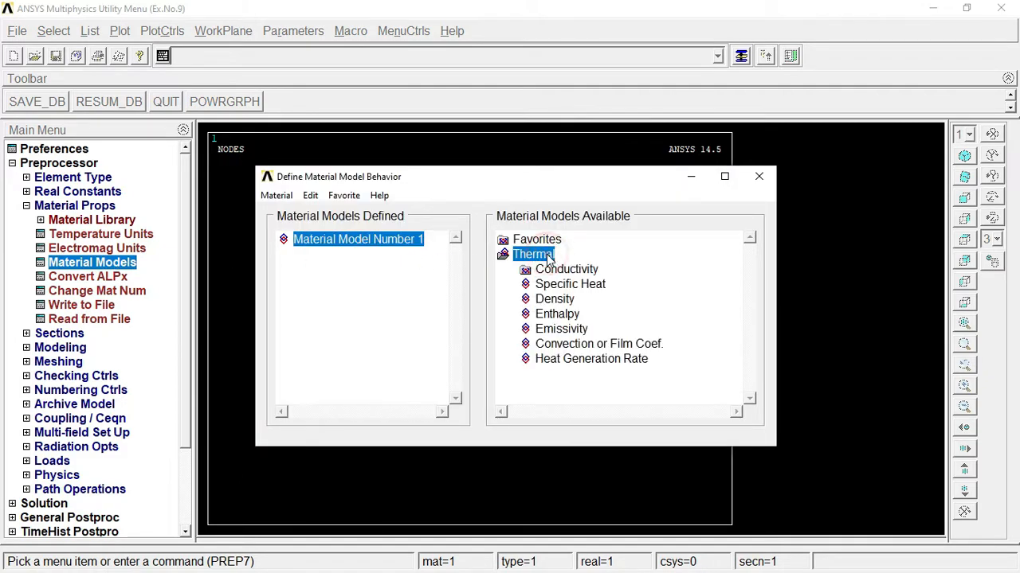
double_click(562, 270)
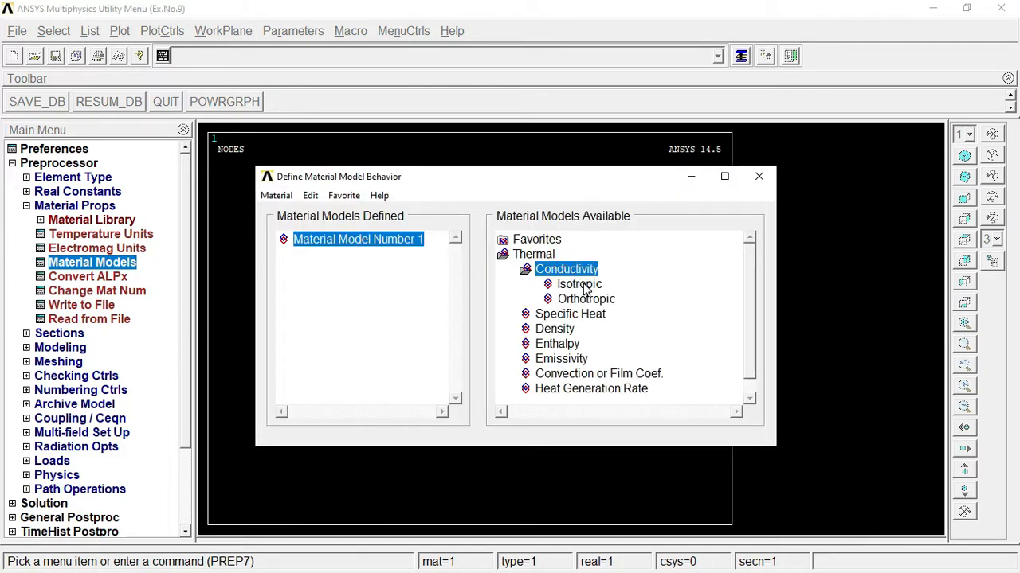
double_click(580, 284)
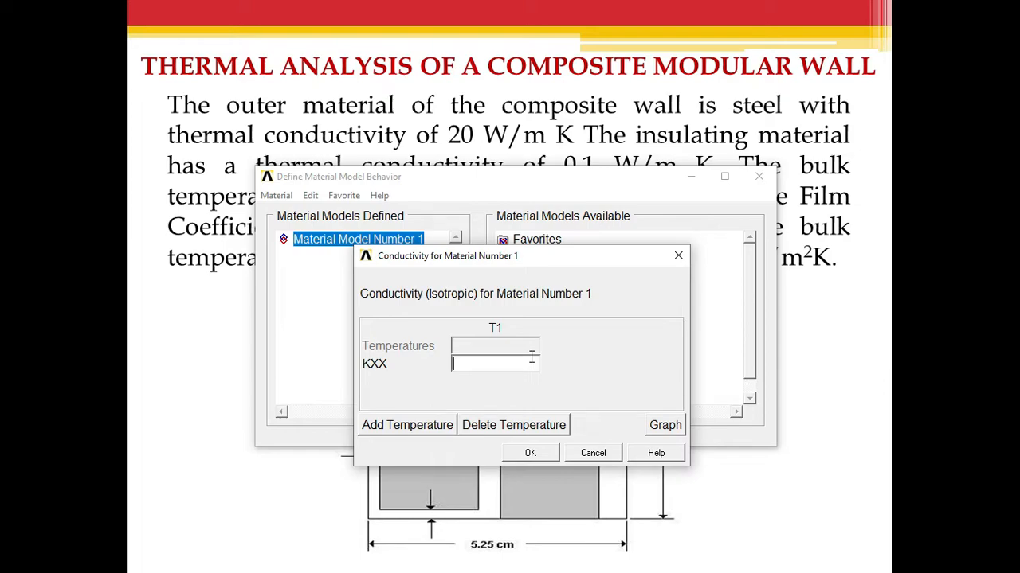
text(20)
click(531, 453)
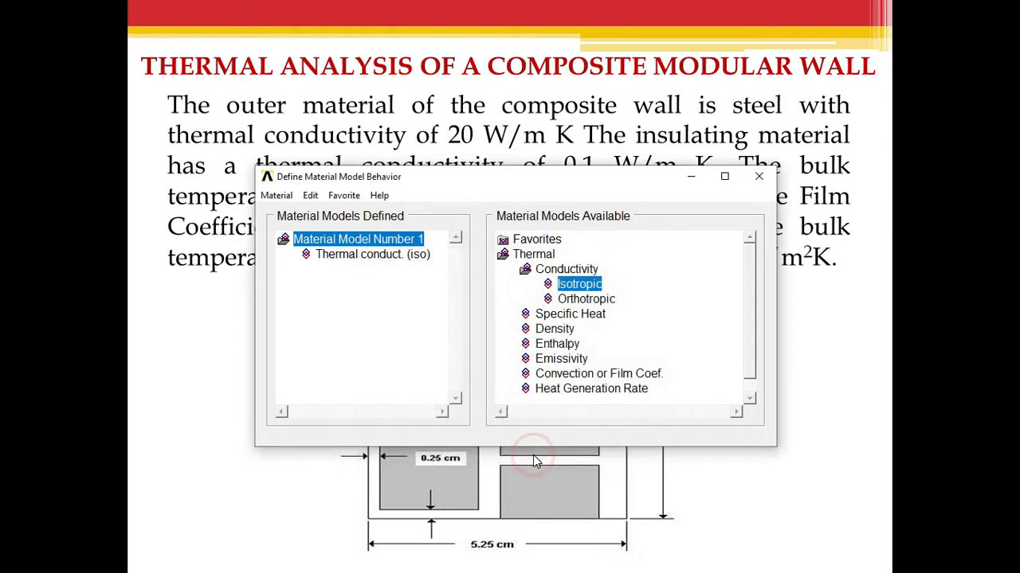
Add material model 2 with isotropic thermal conductivity KXX of 0.1 and finish the material definitions
click(277, 196)
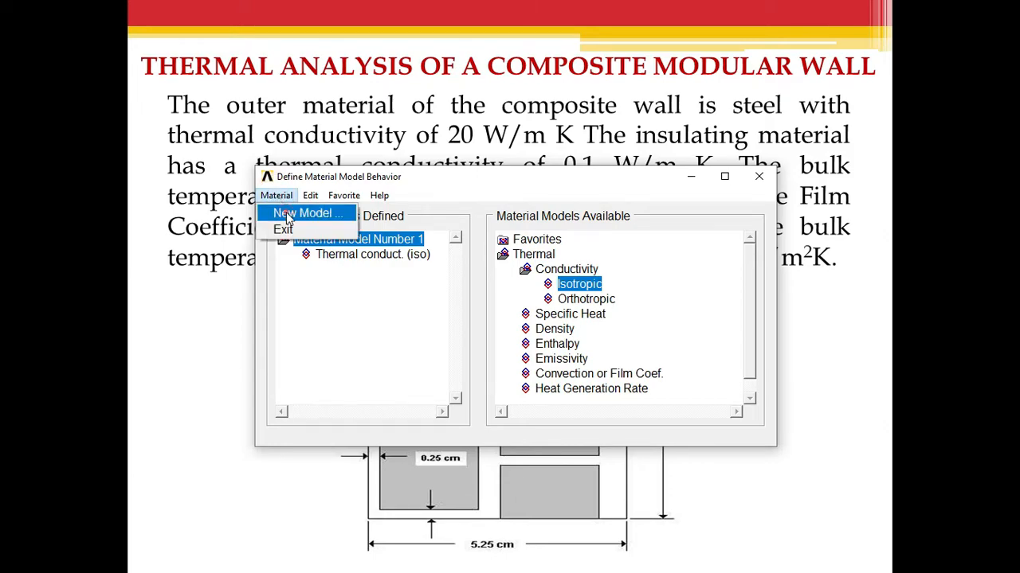
click(287, 215)
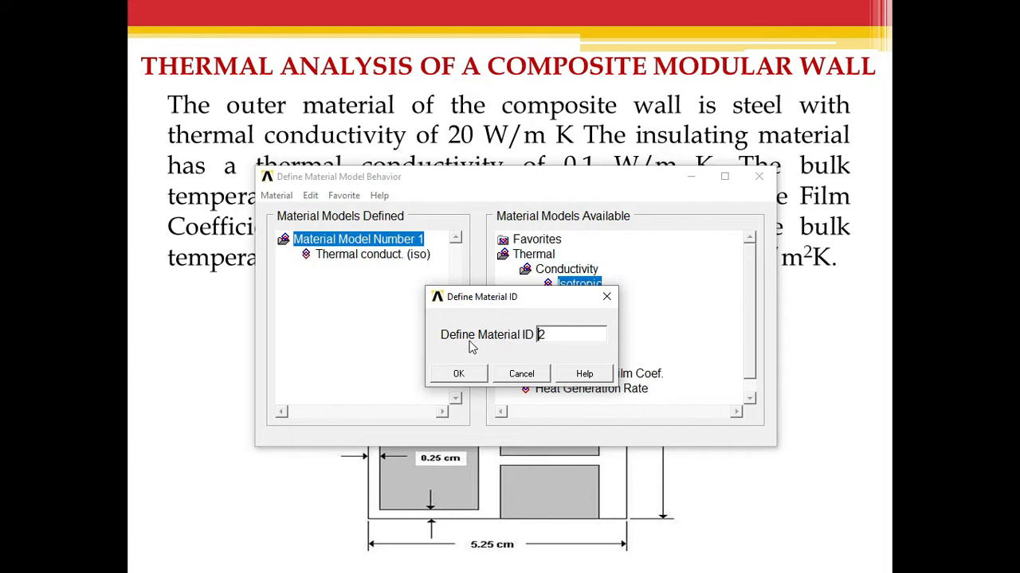
click(460, 375)
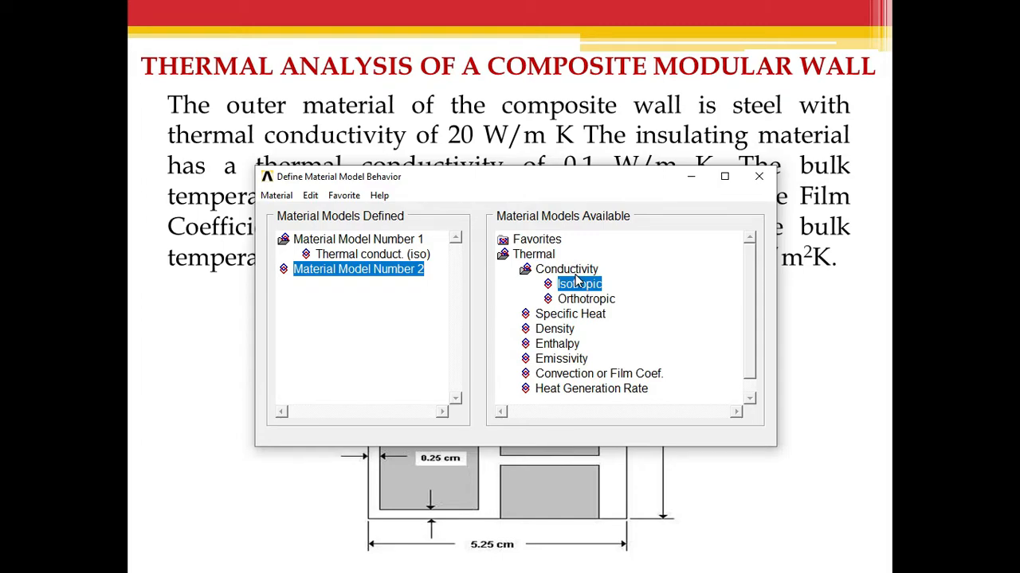
double_click(576, 281)
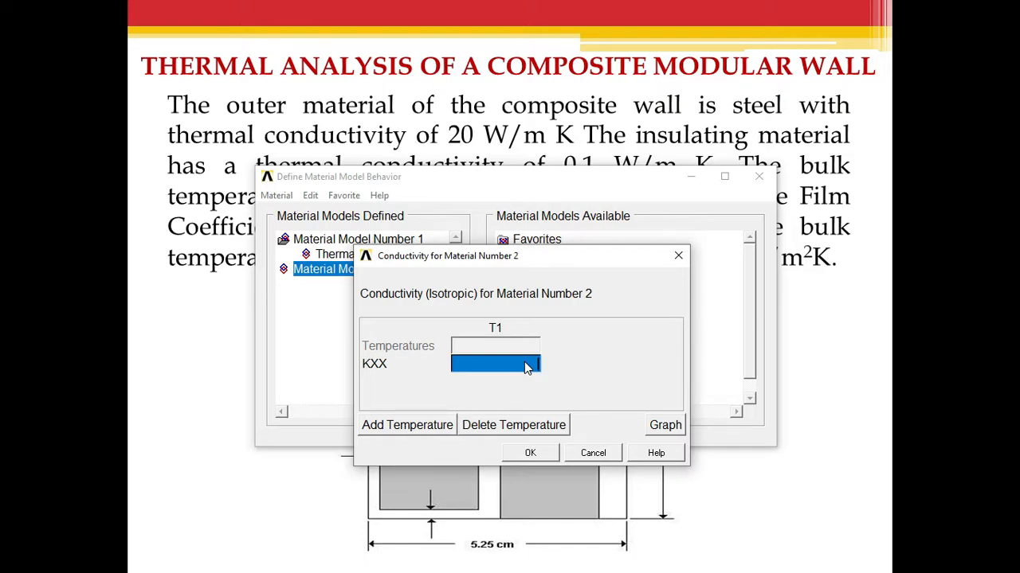
text(0.1)
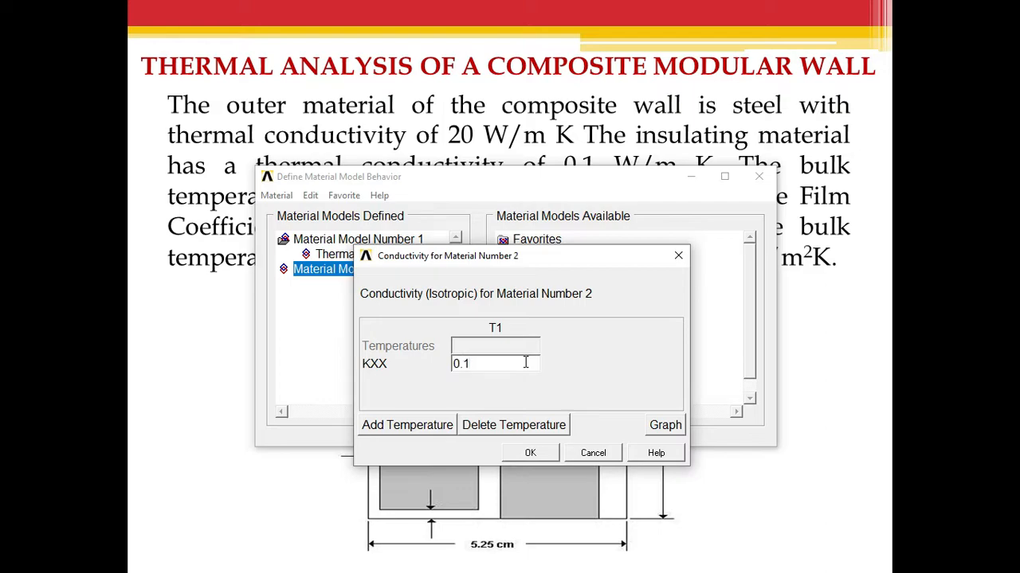
click(534, 451)
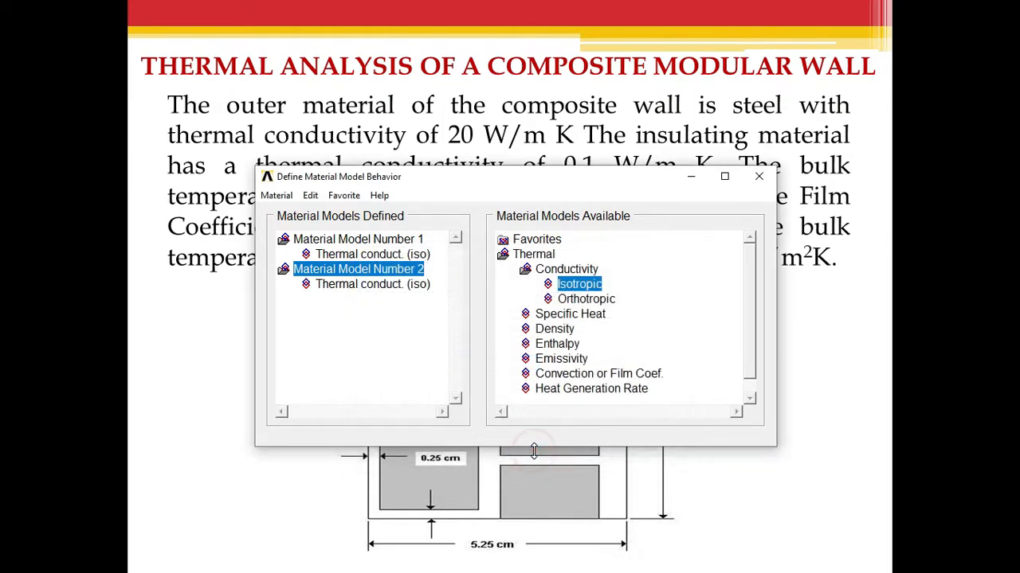
click(764, 179)
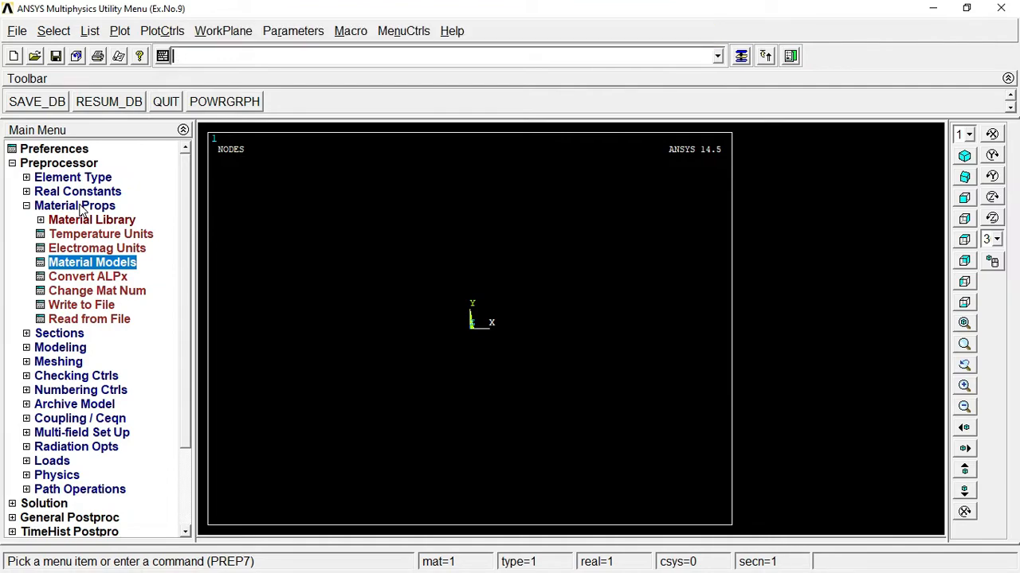
click(81, 207)
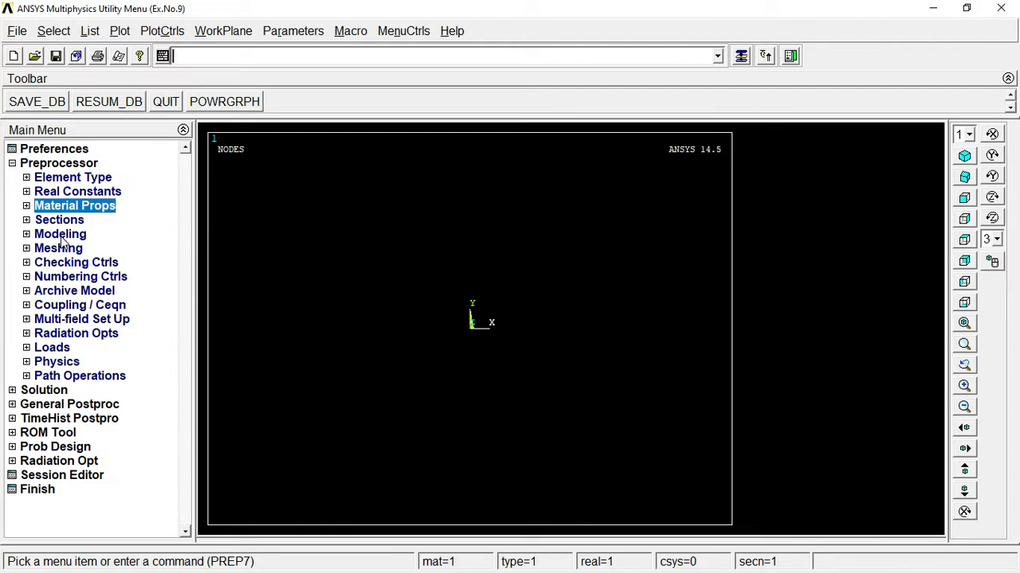
Create the outer wall rectangle by dimensions, with X from 0 to 5.25/100 and Y from 0 to 6.75/100
click(63, 237)
click(66, 249)
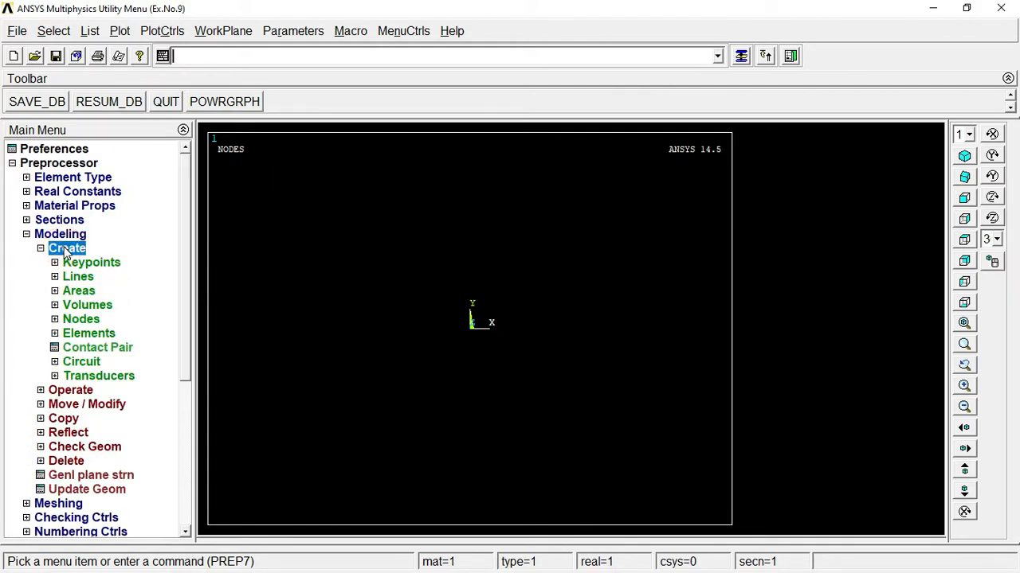
click(73, 291)
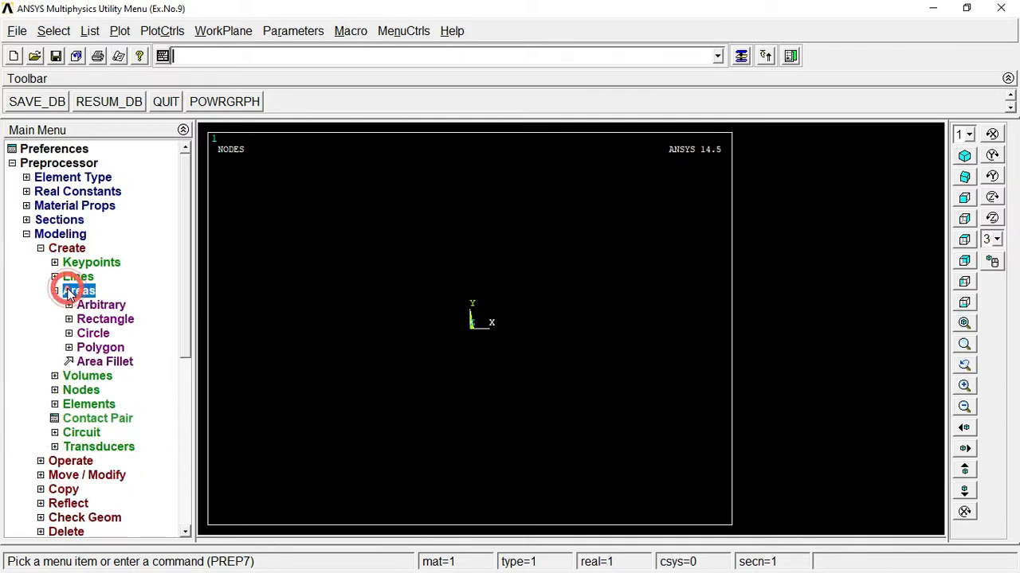
click(92, 322)
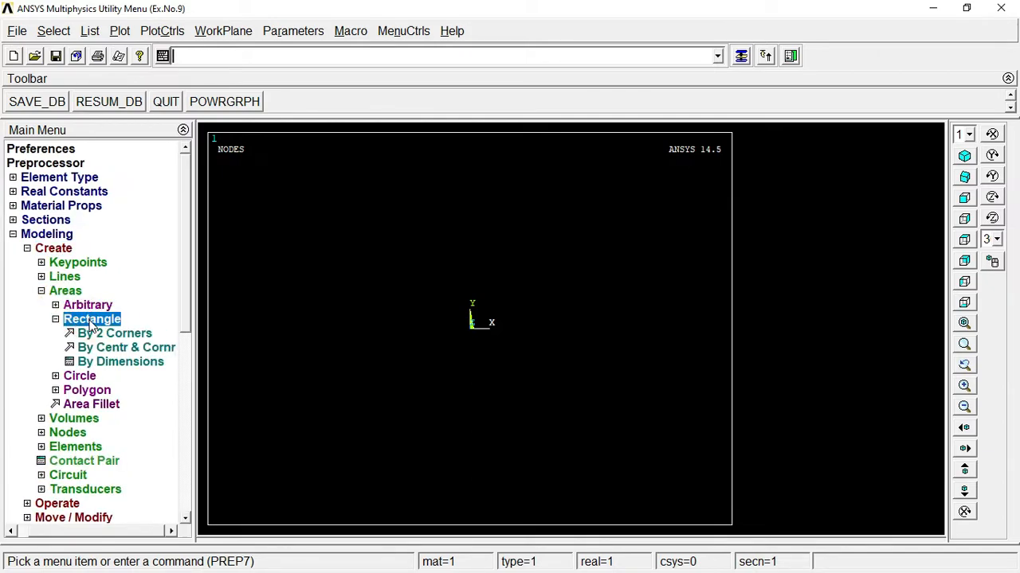
click(110, 363)
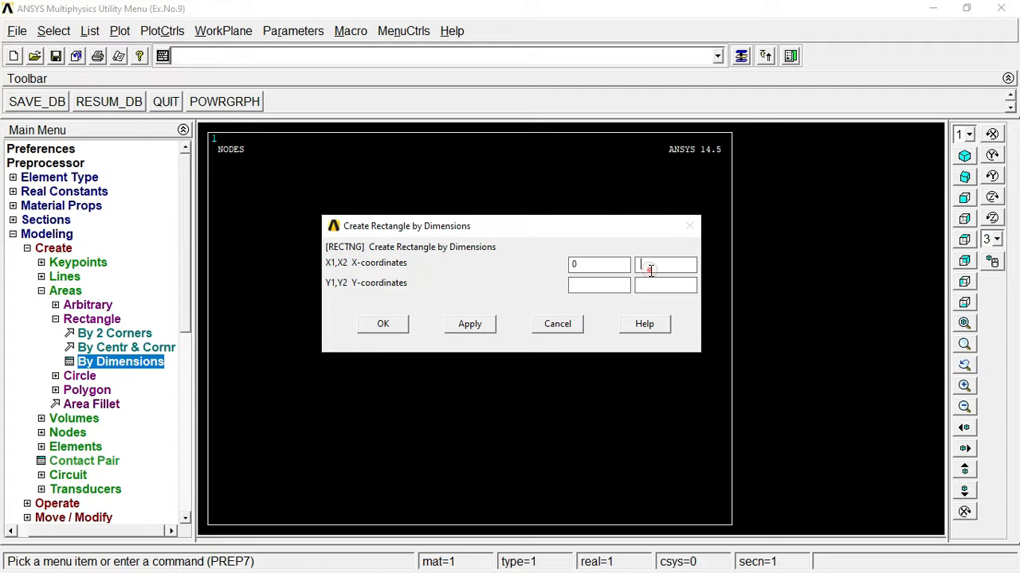
click(650, 271)
text(5.2)
text(5)
text(/100)
text(0)
key(Tab)
text(6.75/100)
click(384, 326)
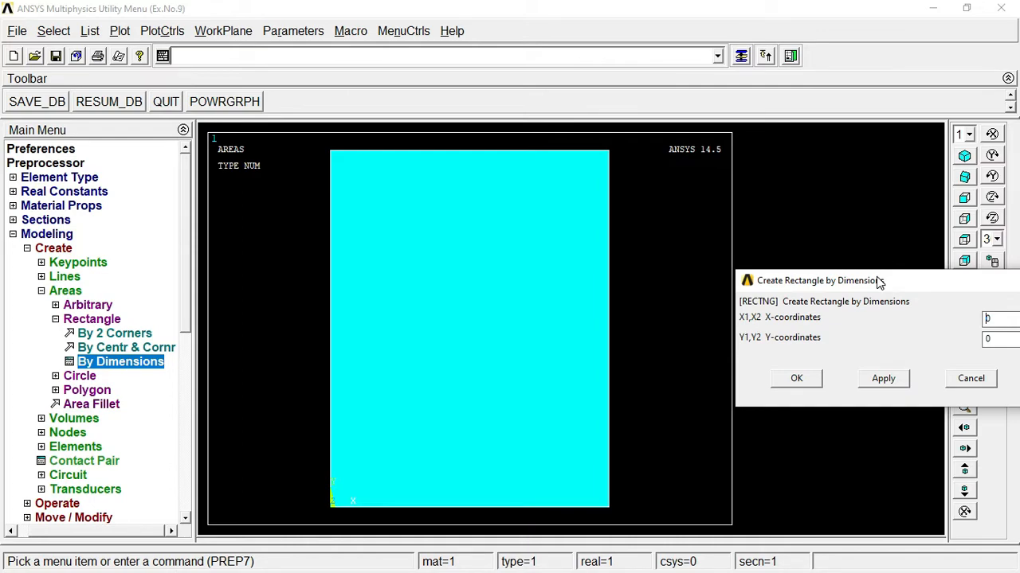
drag(880, 281, 603, 200)
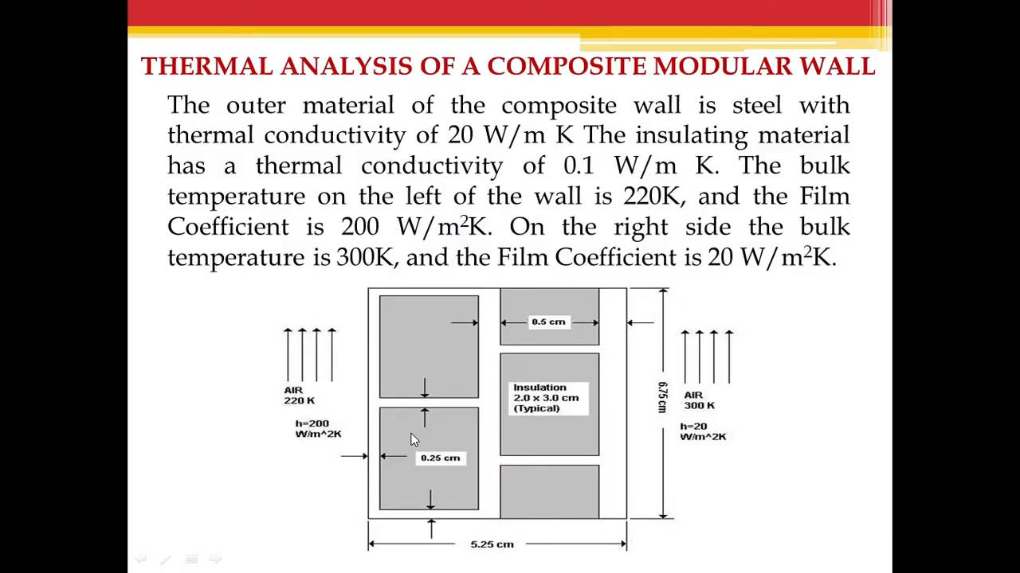
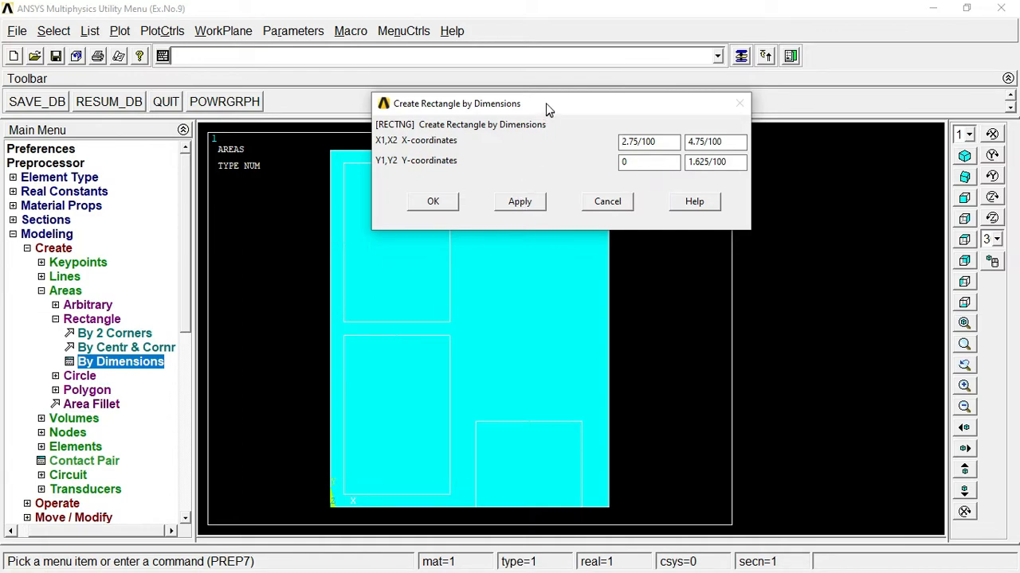
Create the middle insulation rectangle with X from 2.75/100 to 4.75/100 and Y from 1.875/100 to 4.875/100
drag(544, 105, 732, 61)
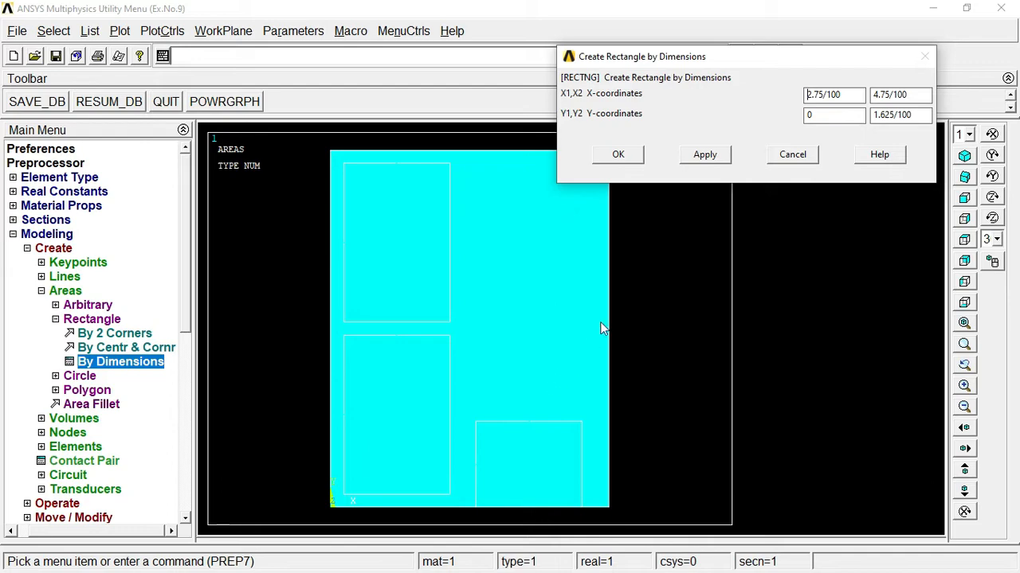
drag(770, 57, 524, 53)
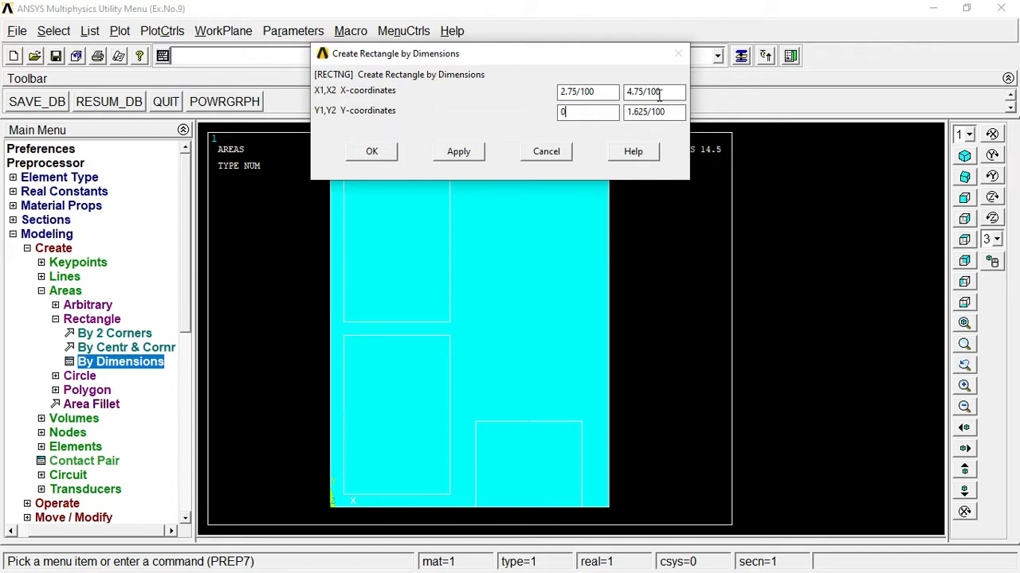
key(BackSpace)
text(1)
text(.875)
text(/10)
text(875)
click(460, 153)
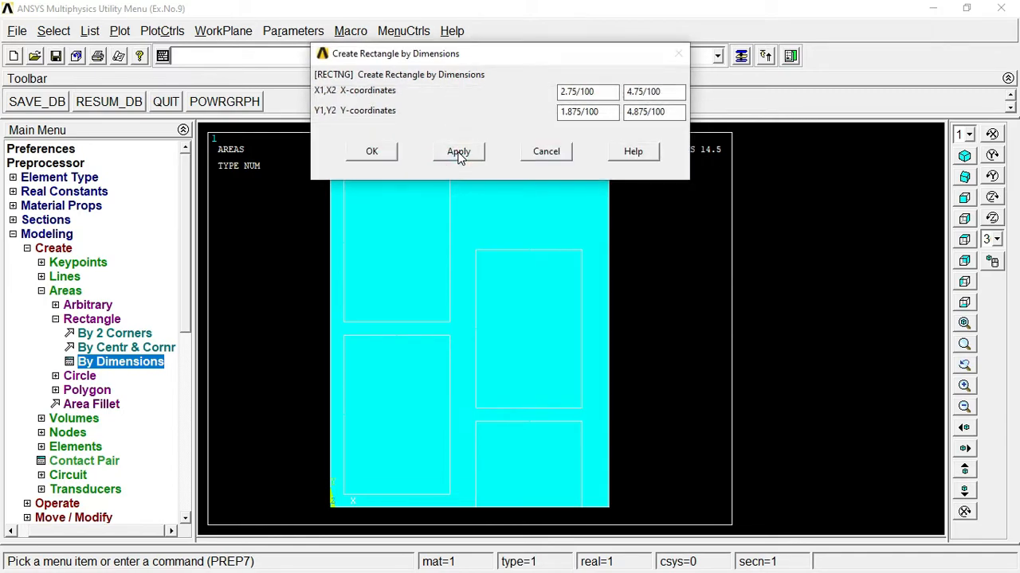
Create the upper insulation rectangle with X from 2.75/100 to 4.75/100 and Y from 5.125/100 to 6.75/100
drag(496, 48, 864, 32)
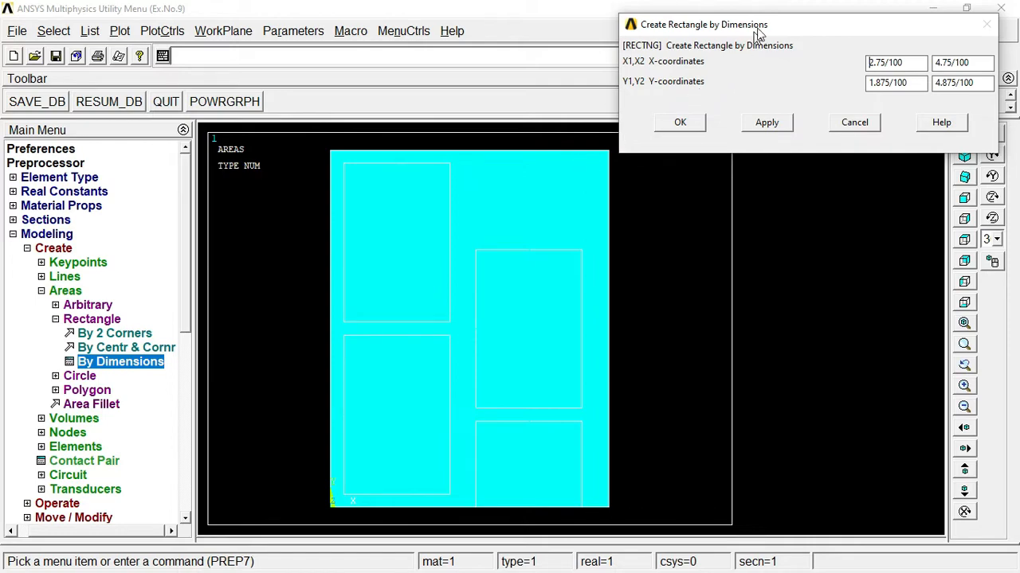
drag(783, 29, 420, 17)
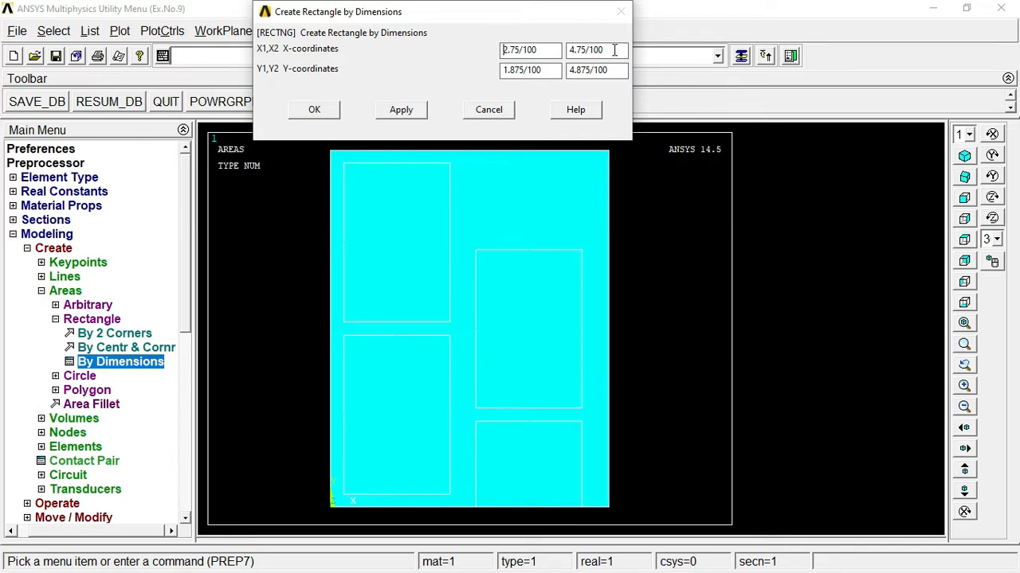
double_click(504, 70)
key(BackSpace)
text(5.125/100)
click(569, 70)
key(Delete)
key(Delete)
key(Delete)
key(Delete)
key(Delete)
key(Delete)
key(Delete)
key(Delete)
key(Delete)
text(6.75/100)
click(319, 115)
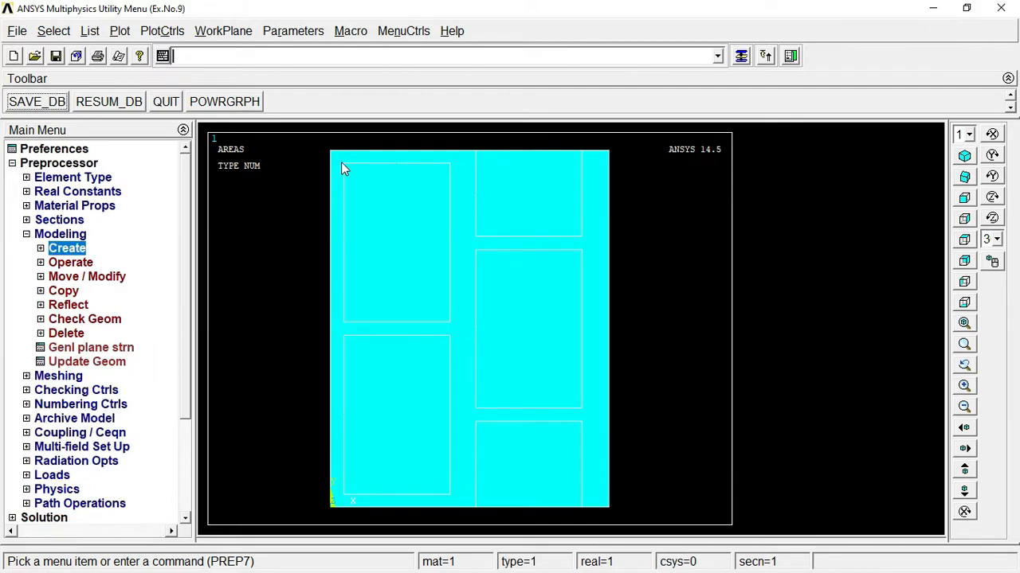
Overlap the outer wall area with all five insulation rectangles using the Boolean Overlap operation on areas
click(41, 263)
click(54, 306)
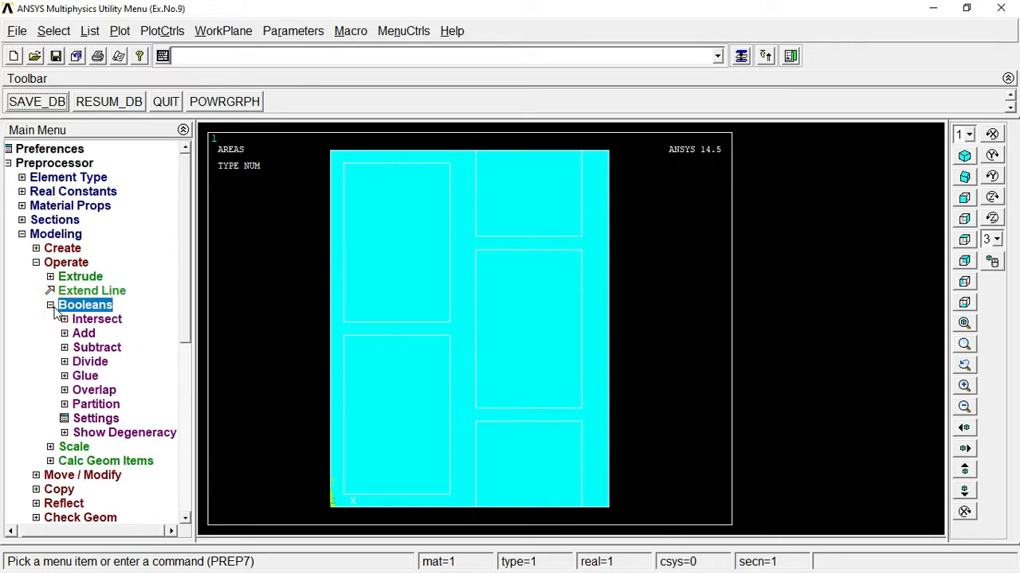
click(95, 391)
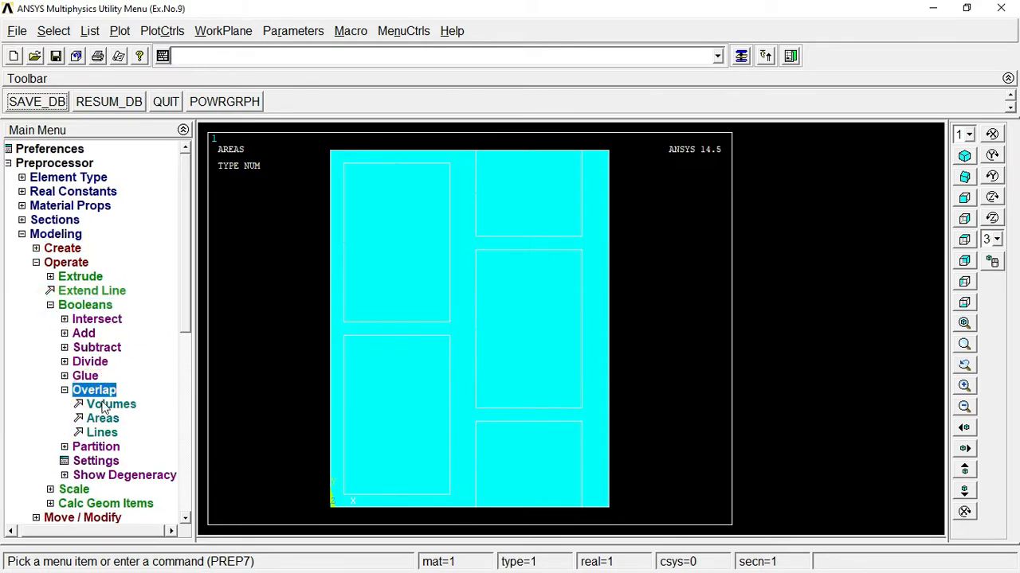
click(109, 421)
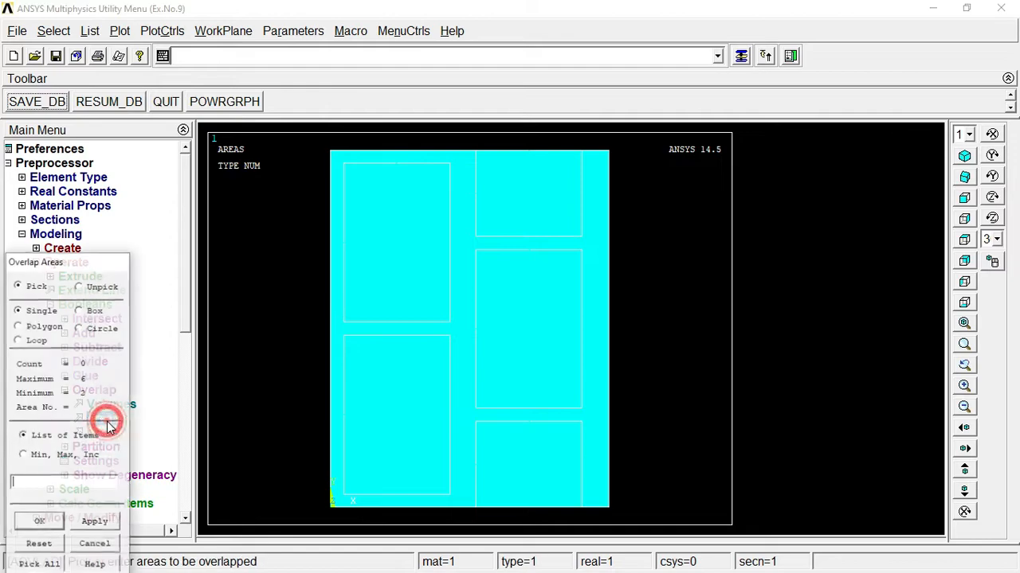
click(469, 382)
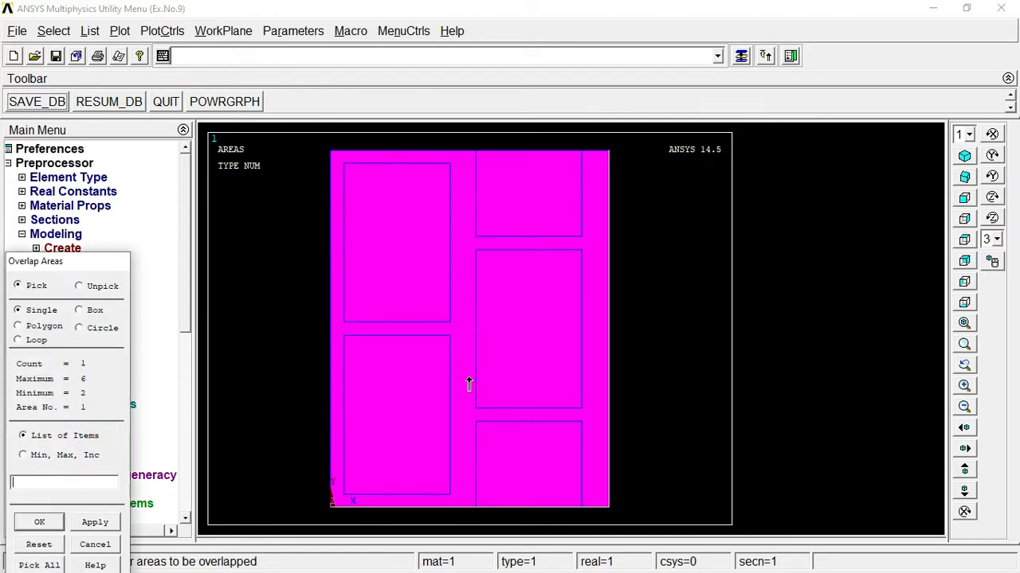
click(40, 523)
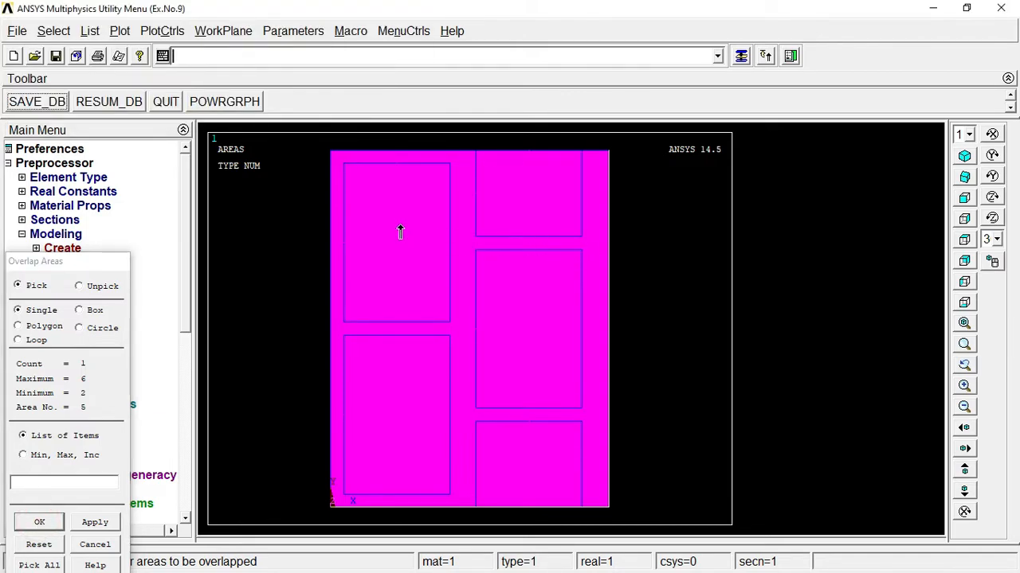
click(389, 398)
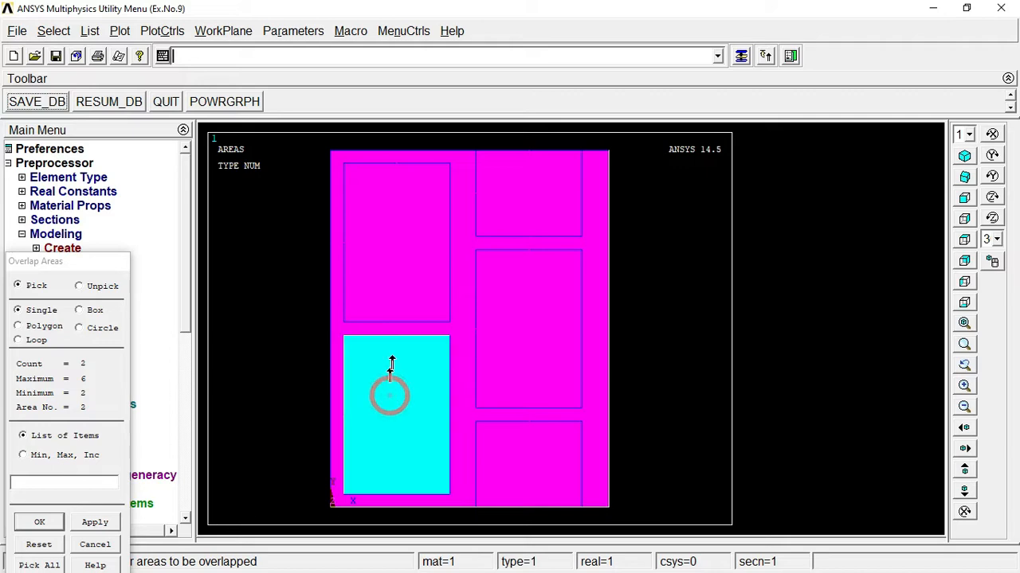
click(398, 293)
click(517, 209)
click(520, 289)
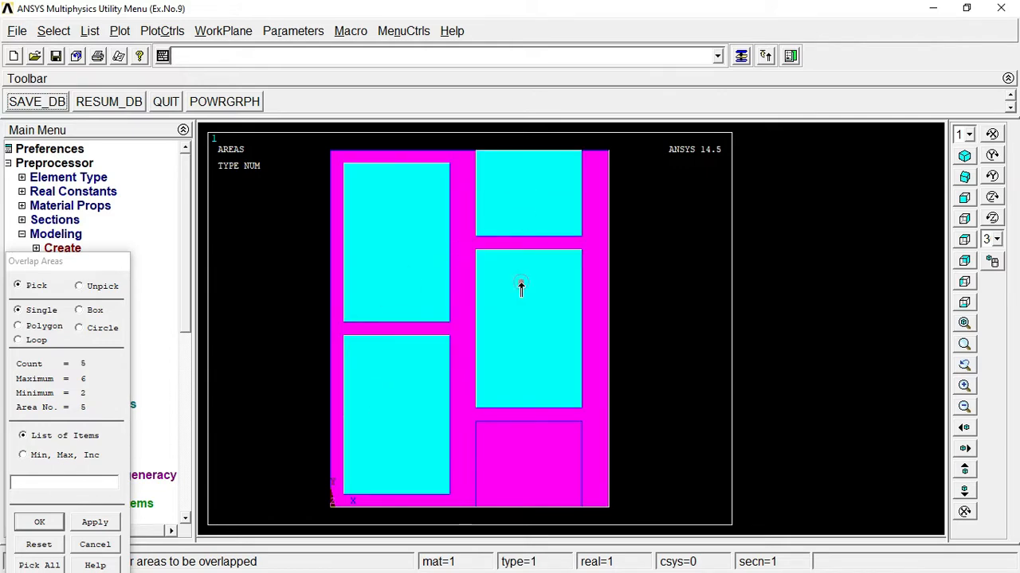
click(533, 457)
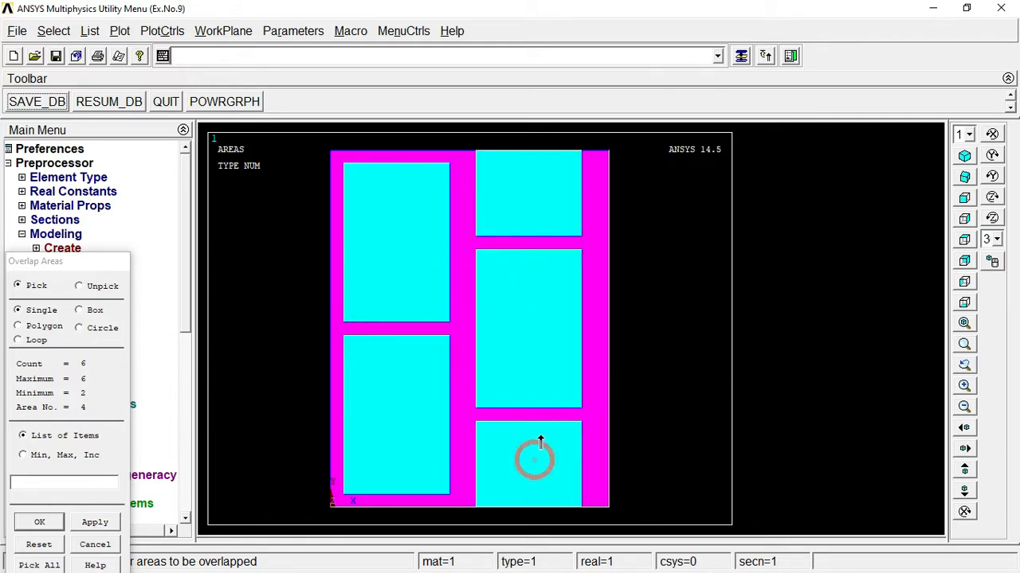
click(39, 524)
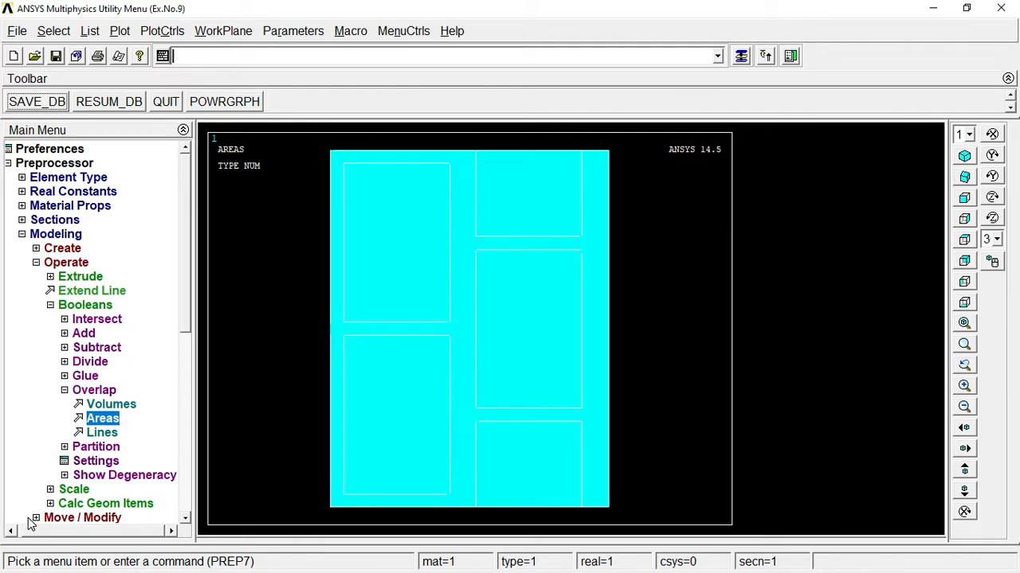
Set the manual element edge length on all lines to 0.001
click(64, 390)
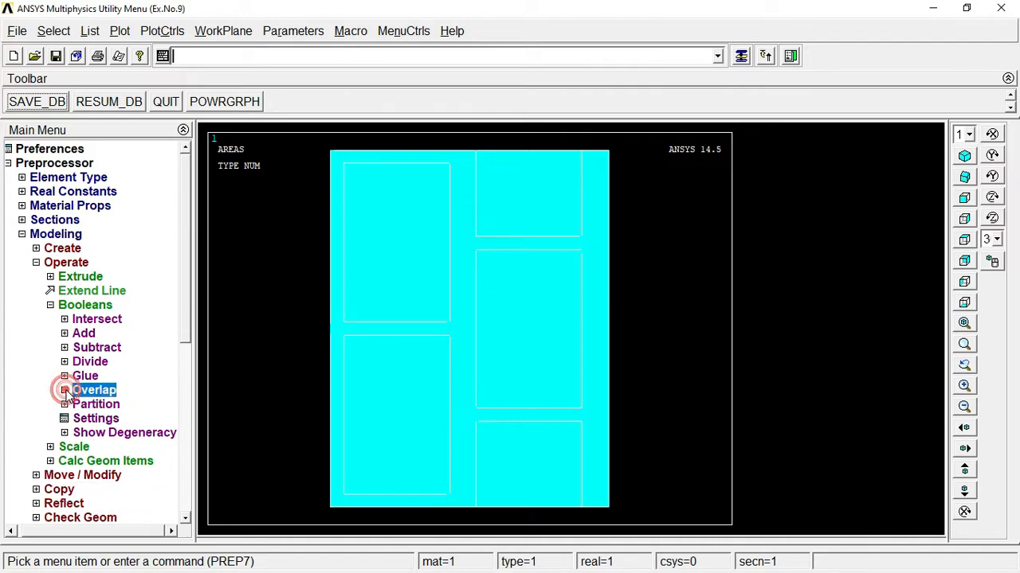
click(50, 306)
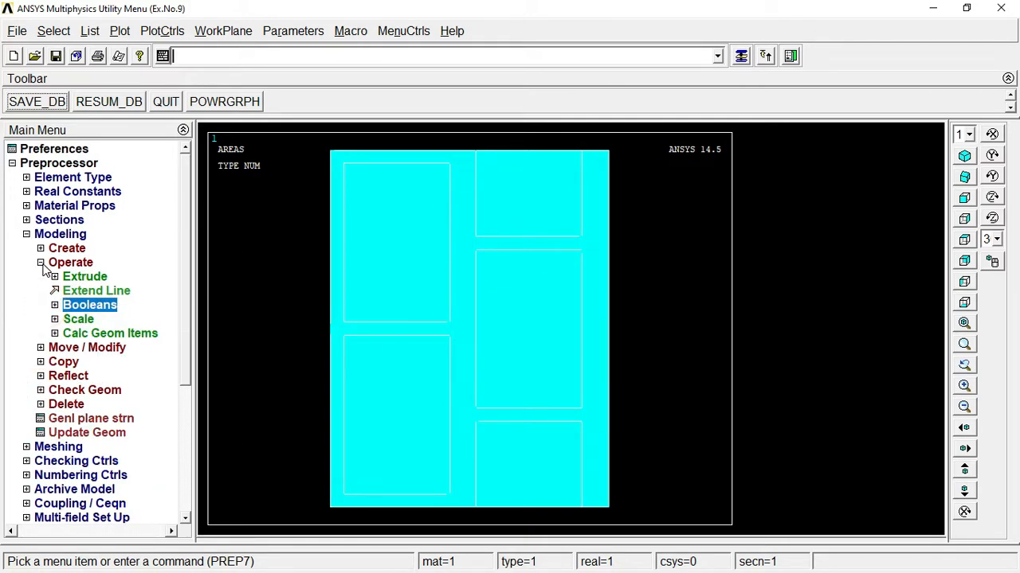
click(42, 264)
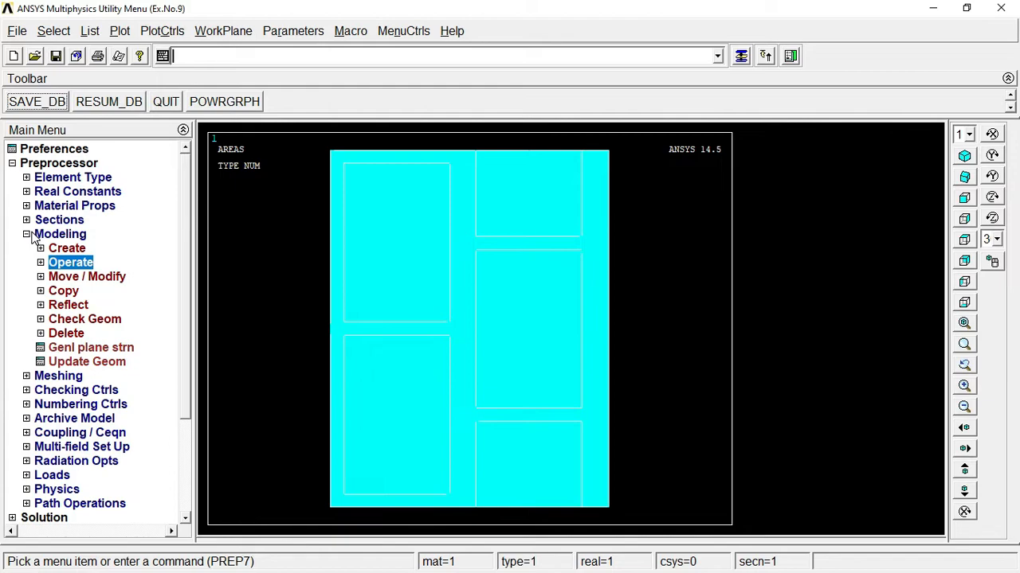
click(36, 236)
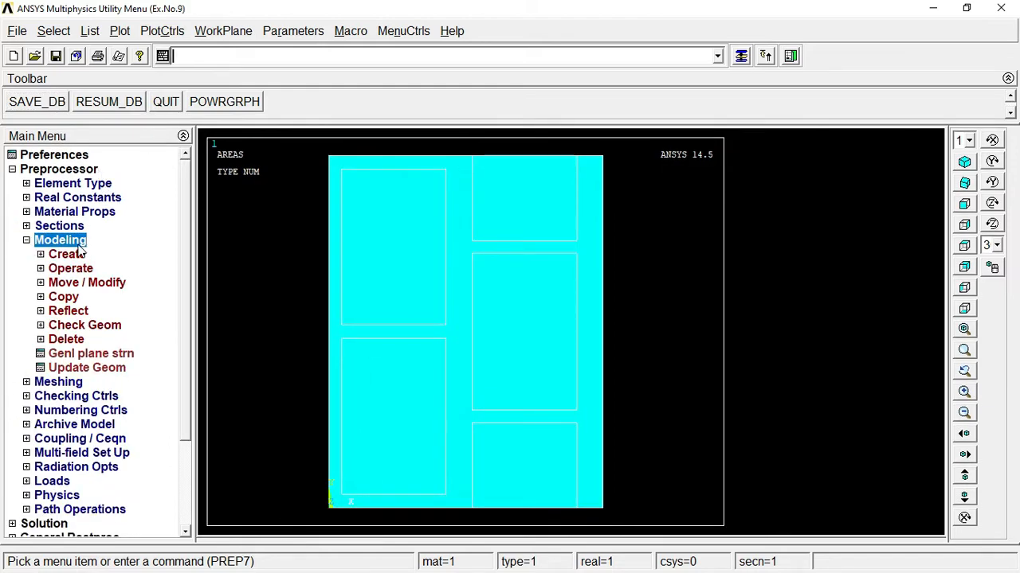
click(68, 381)
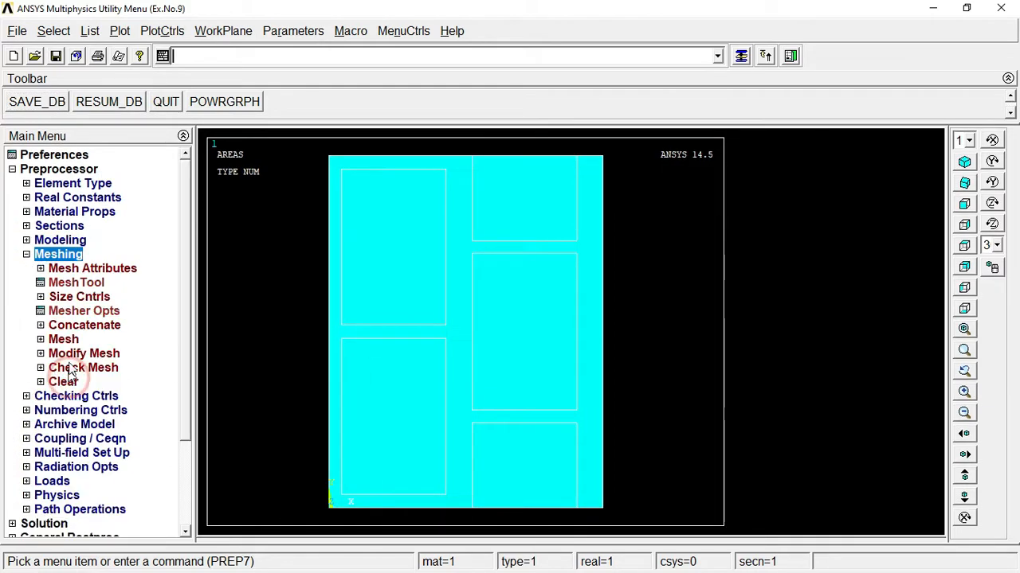
click(80, 297)
click(85, 327)
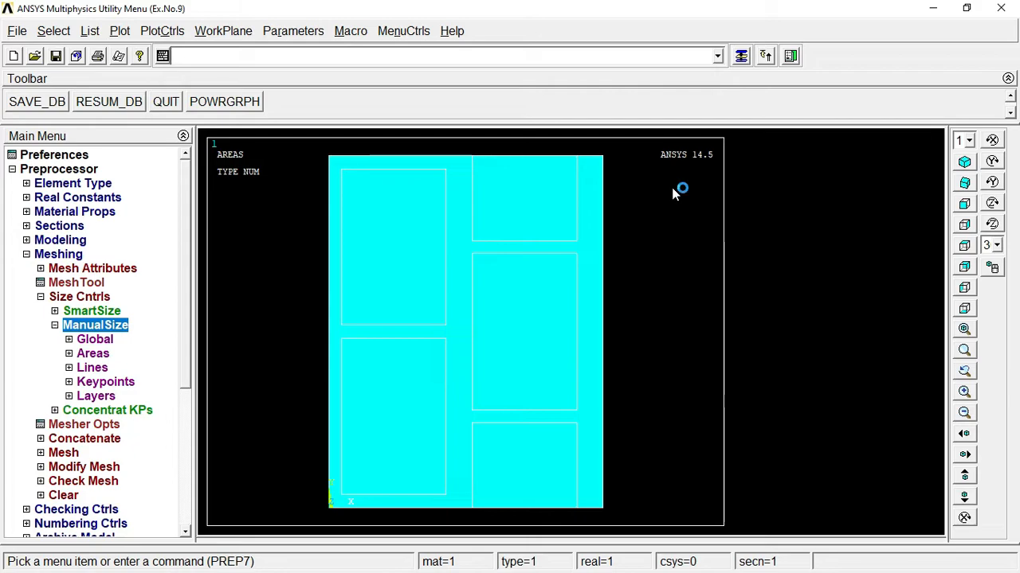
click(82, 371)
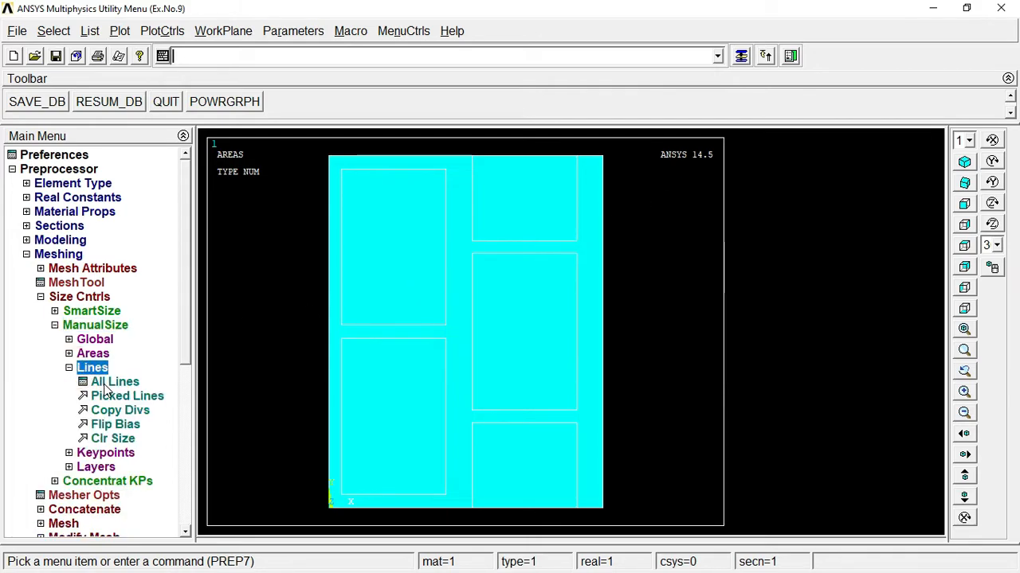
click(107, 384)
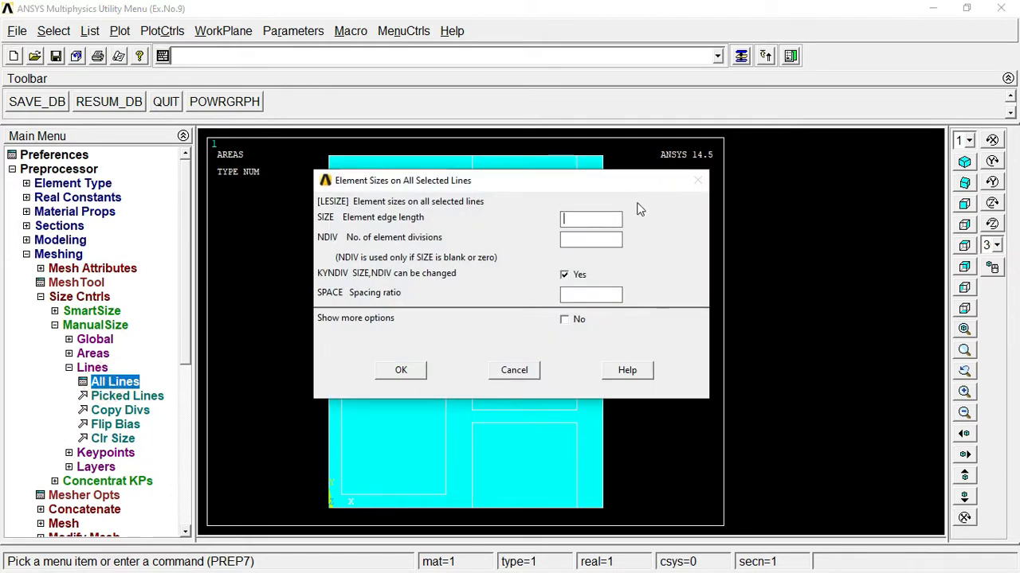
click(605, 217)
text(0.001)
click(392, 372)
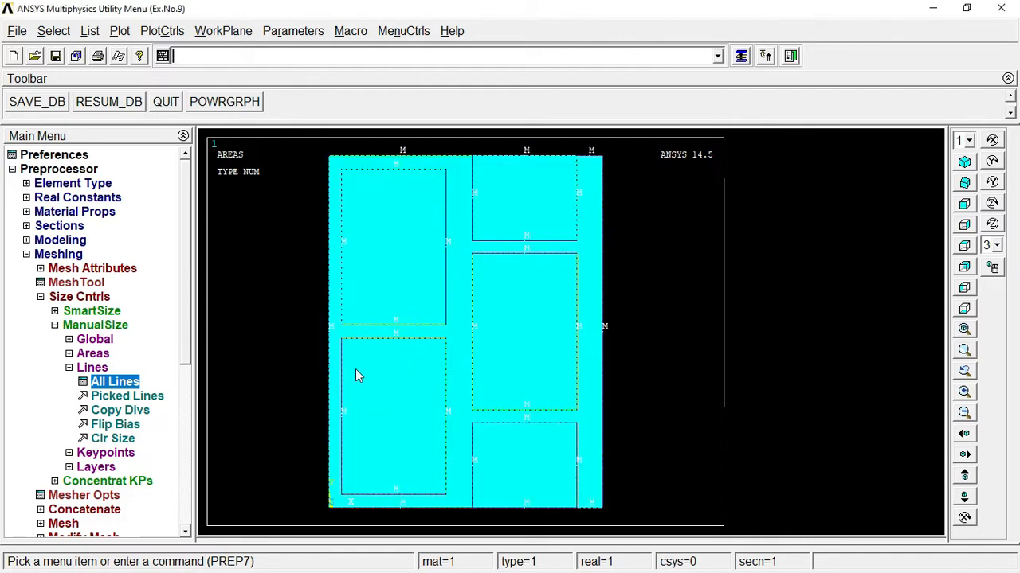
Open the MeshTool and set the global meshing attributes to element type 1 PLANE77 and material number 1
click(71, 368)
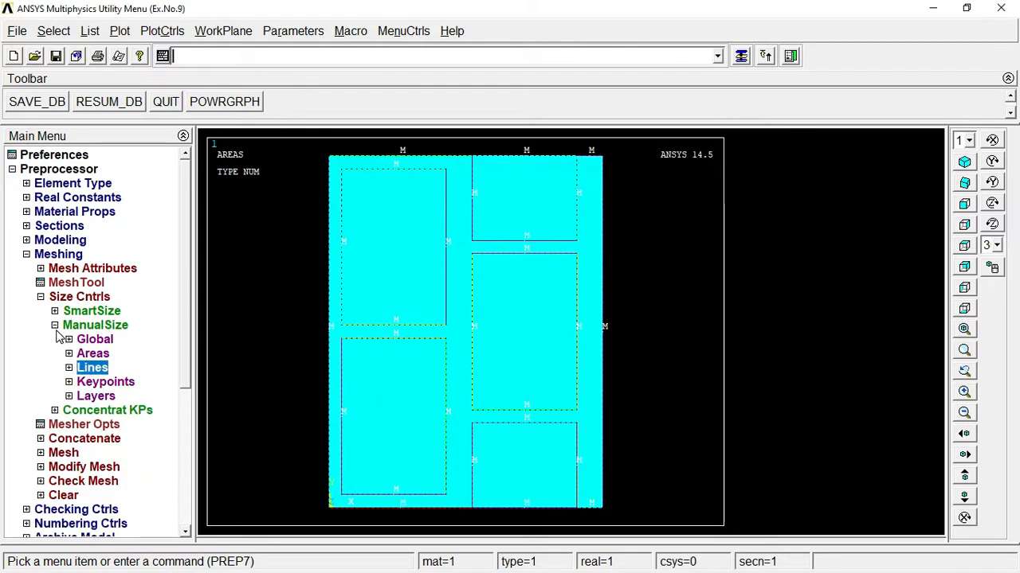
click(41, 297)
click(71, 285)
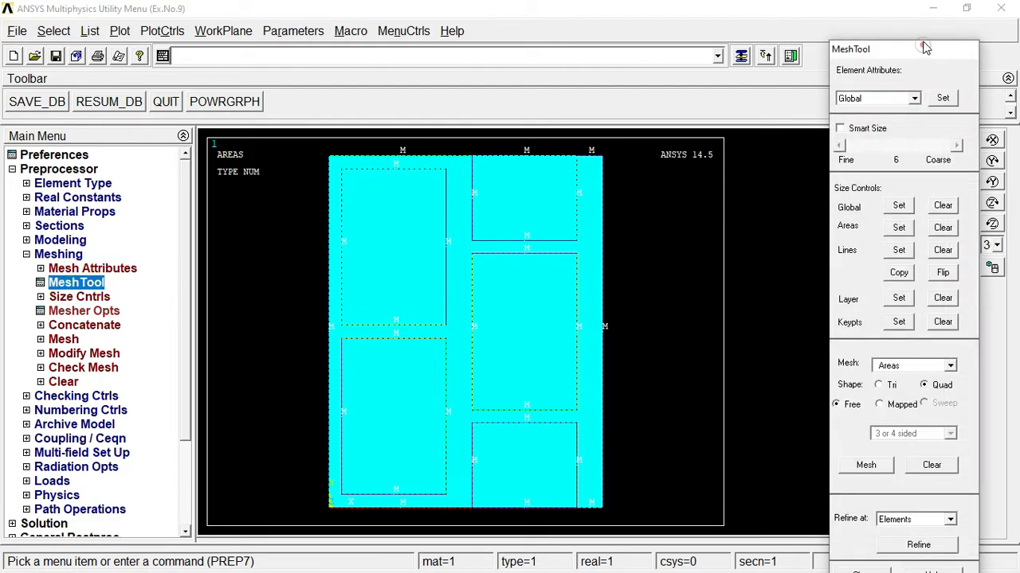
drag(923, 50, 925, 23)
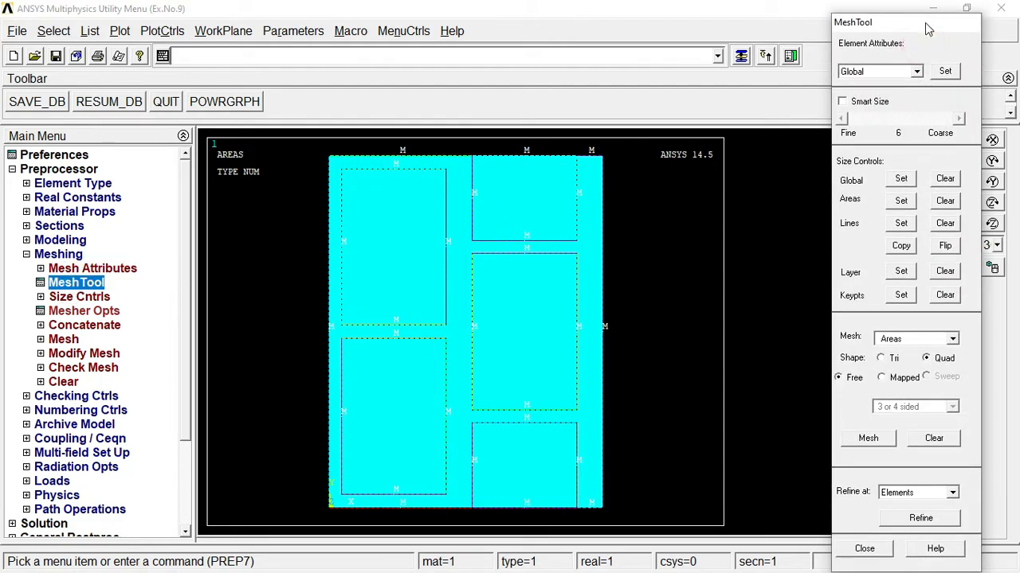
click(945, 71)
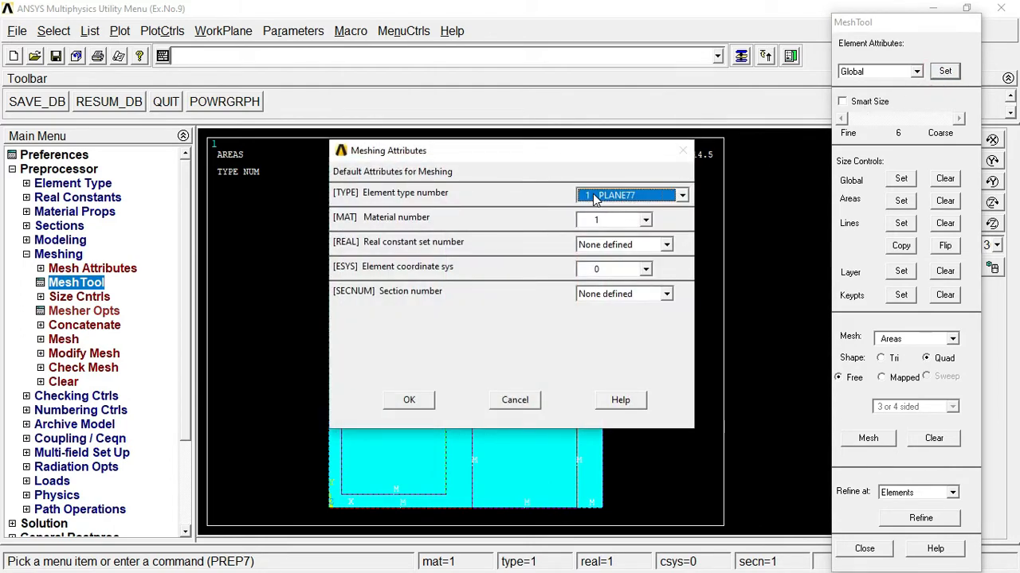
click(593, 199)
click(596, 199)
click(606, 222)
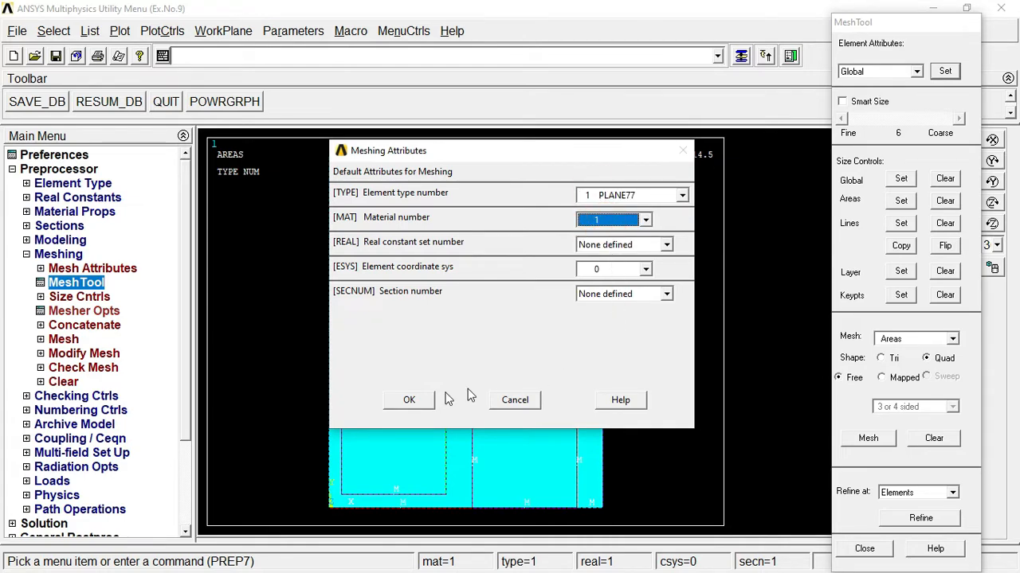
click(411, 398)
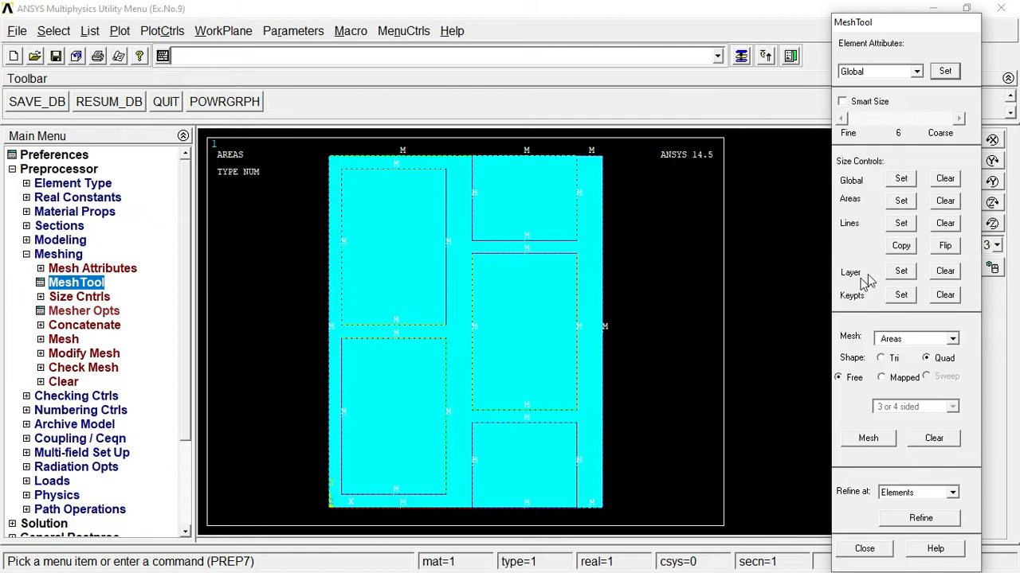
Mesh the wall frame area surrounding the insulation rectangles with free quad elements
mouse_move(914, 30)
mouse_down()
mouse_move(918, 3)
mouse_move(919, 16)
mouse_up()
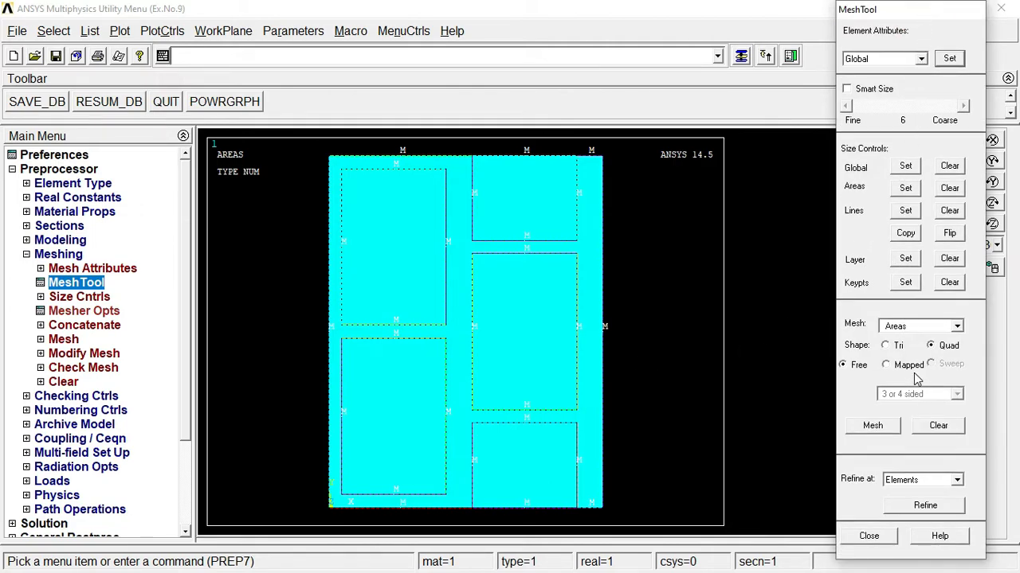
click(875, 425)
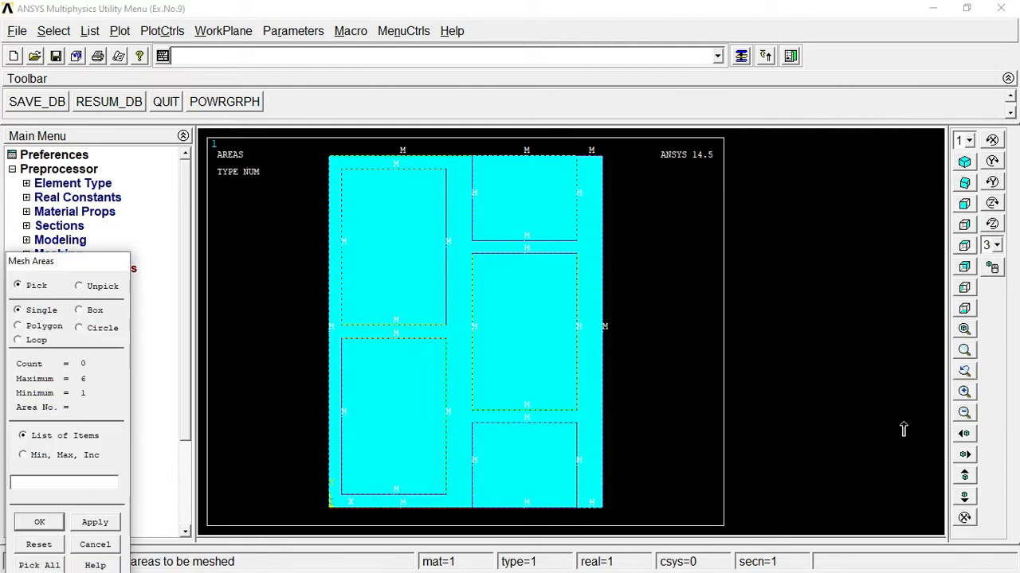
click(459, 402)
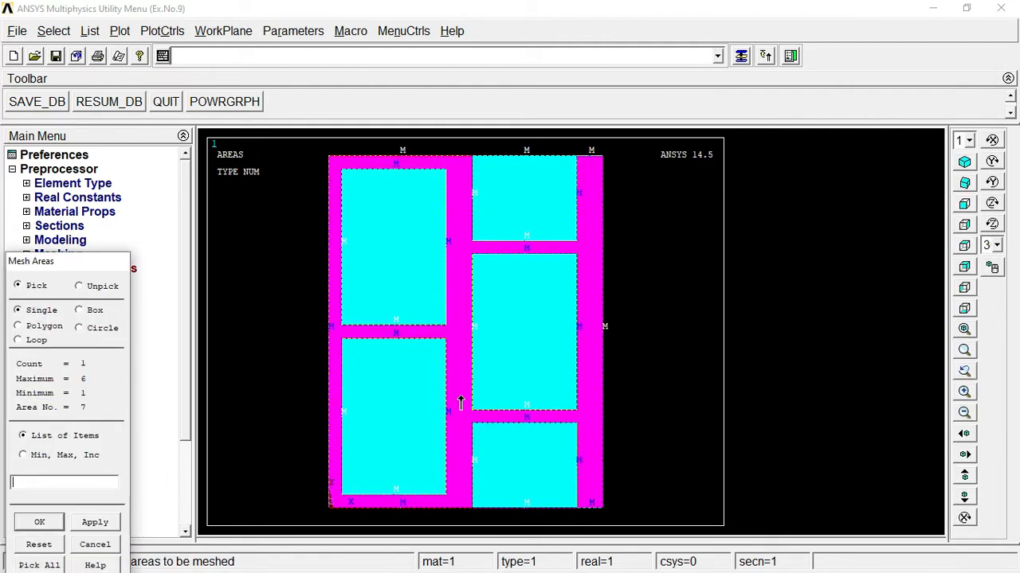
click(39, 524)
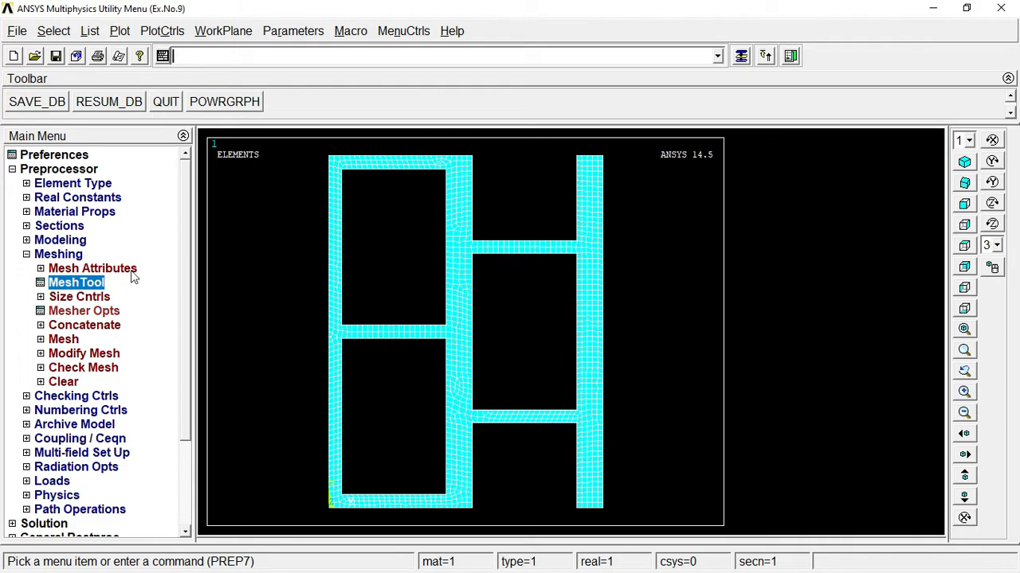
Bring back the MeshTool and set the global meshing attributes to material number 2
click(741, 57)
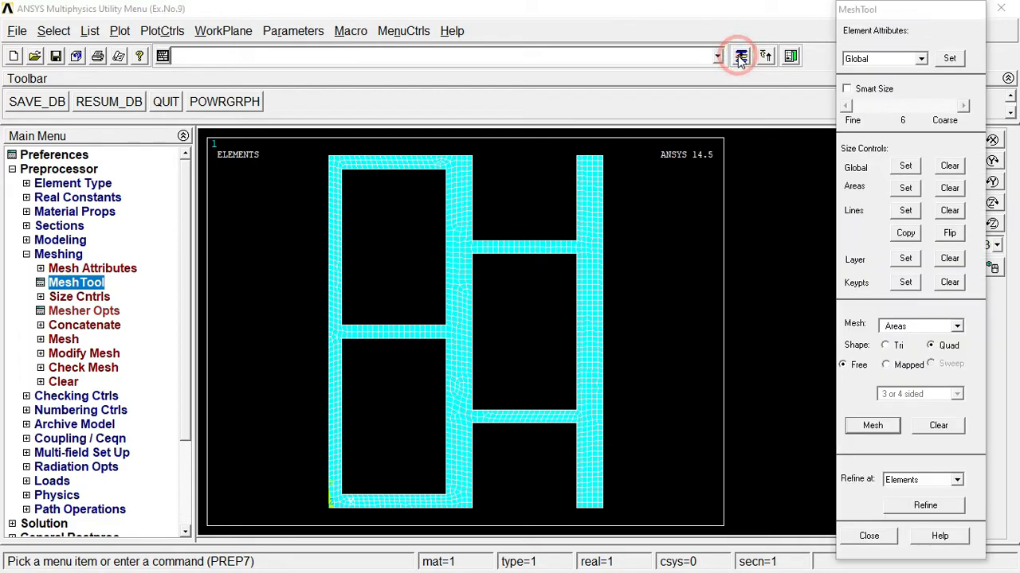
click(951, 58)
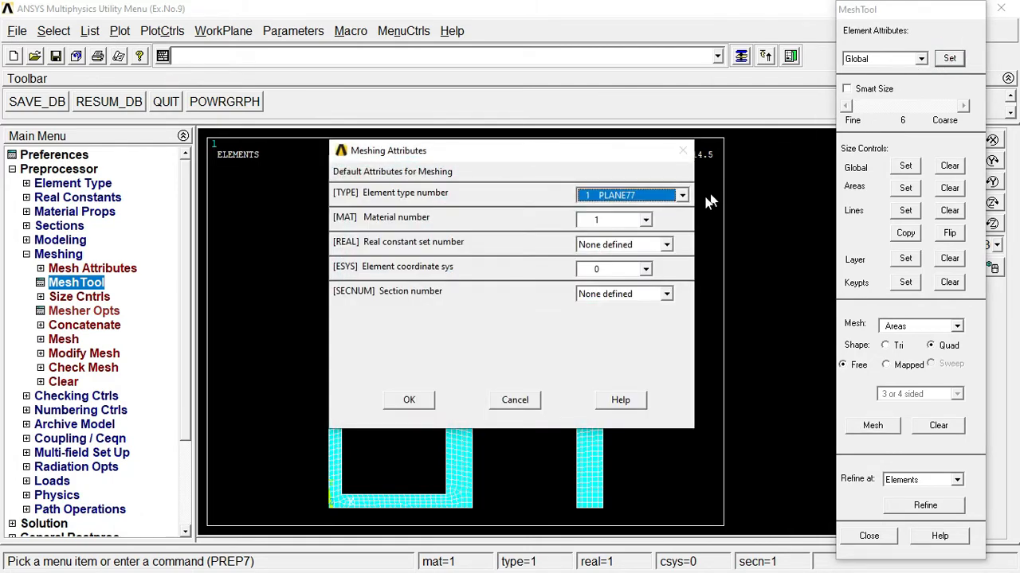
click(645, 219)
click(607, 249)
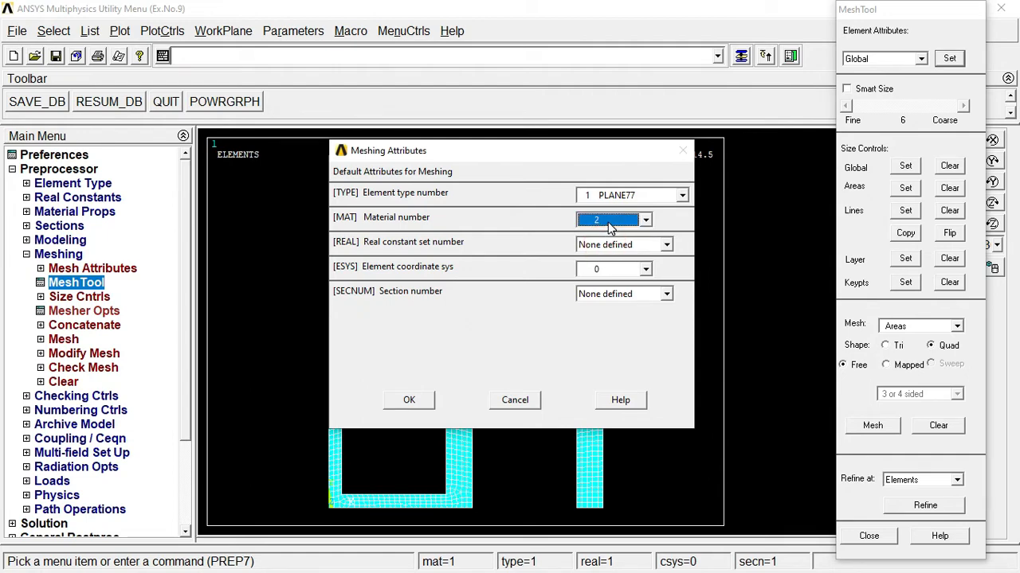
click(409, 400)
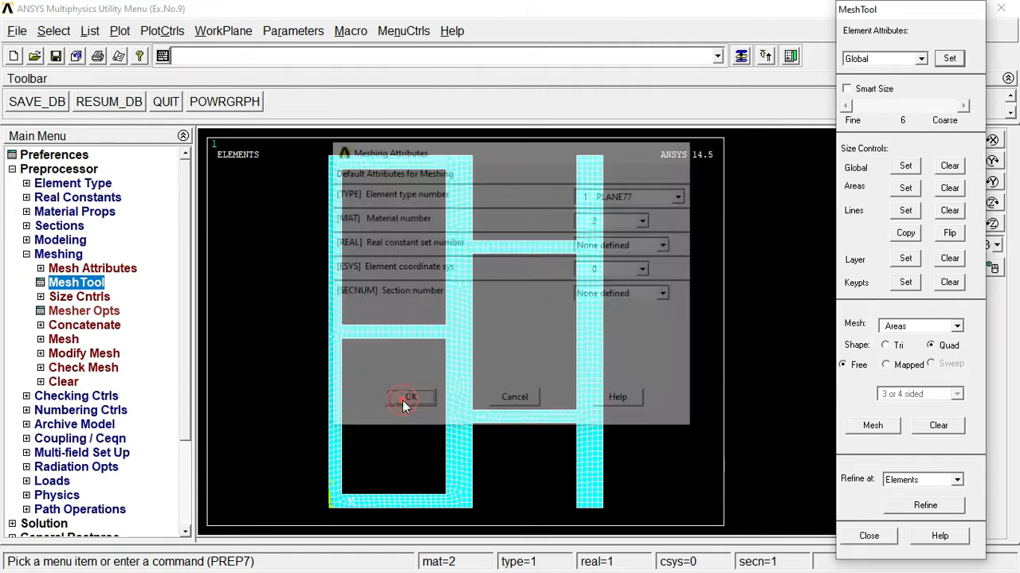
Mesh the five insulation rectangles inside the wall frame with free quad elements using material 2
click(872, 426)
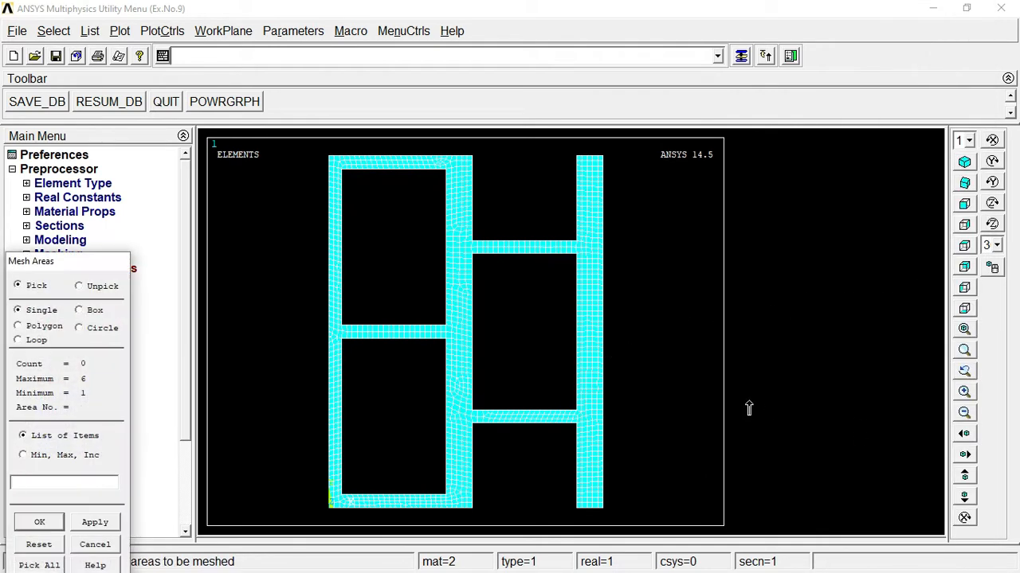
click(398, 253)
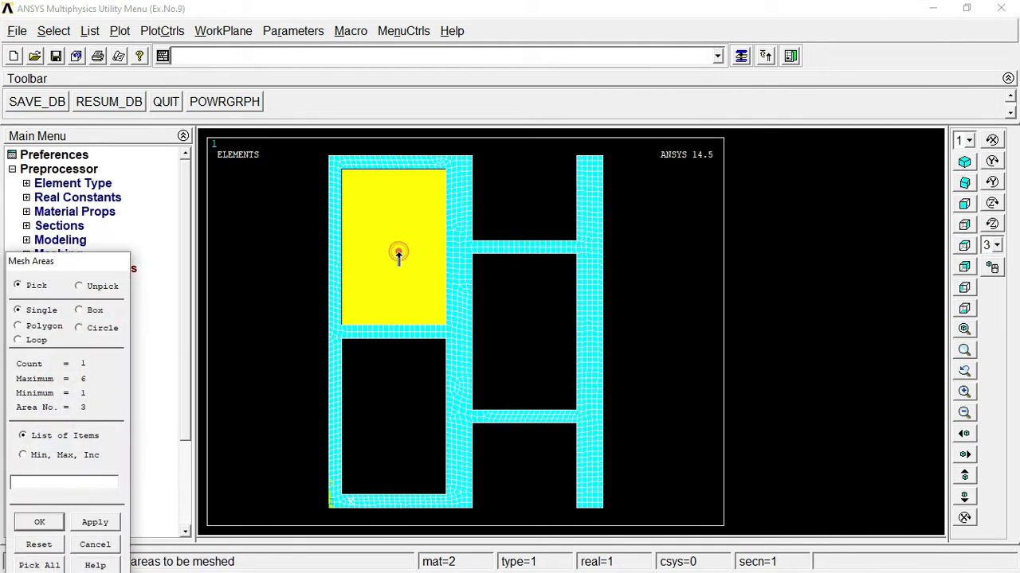
click(392, 402)
click(517, 460)
click(531, 374)
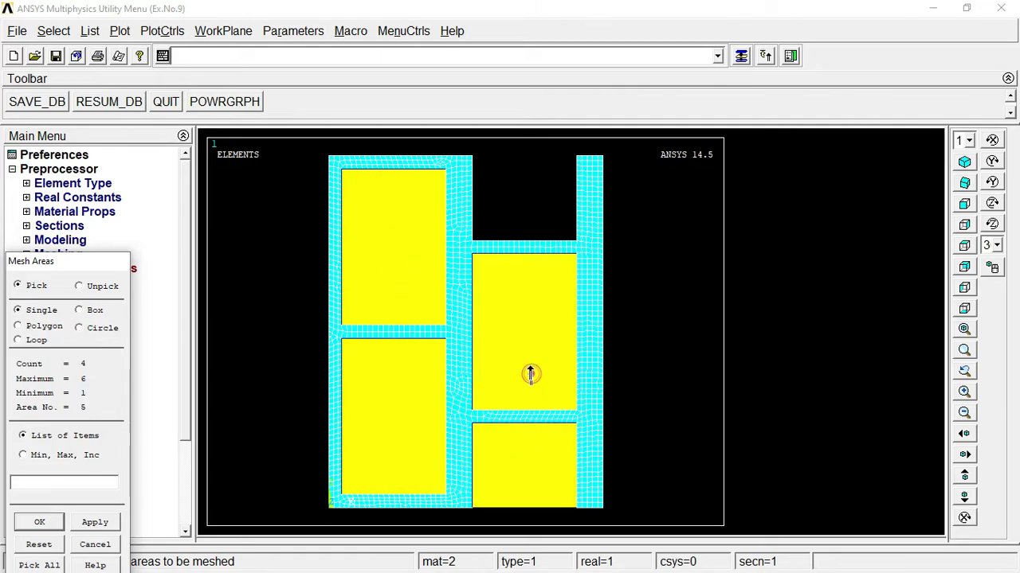
click(534, 212)
click(49, 524)
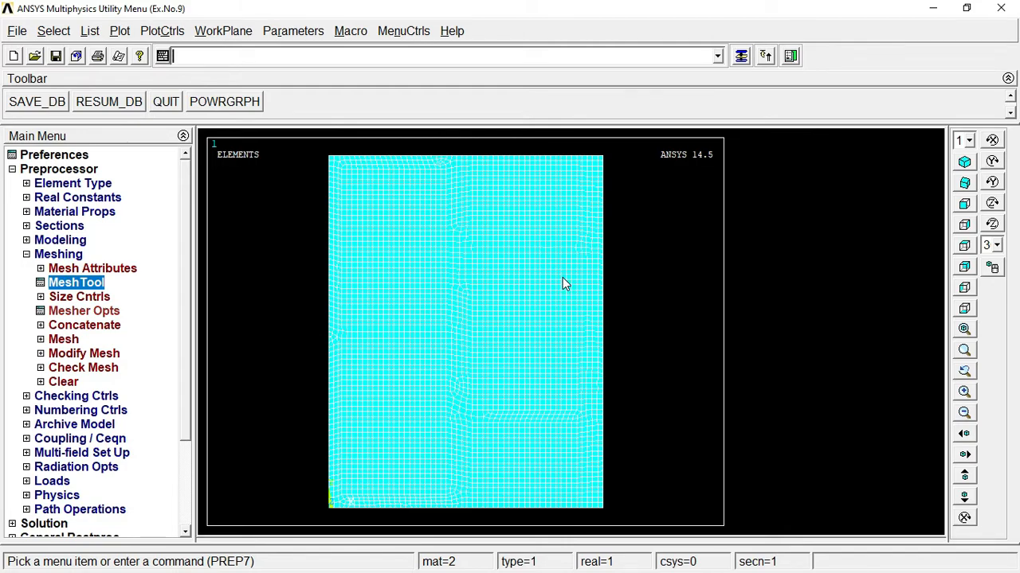
Set the plot numbering controls to distinguish elements by material numbers, shown with colors only, and replot
click(162, 31)
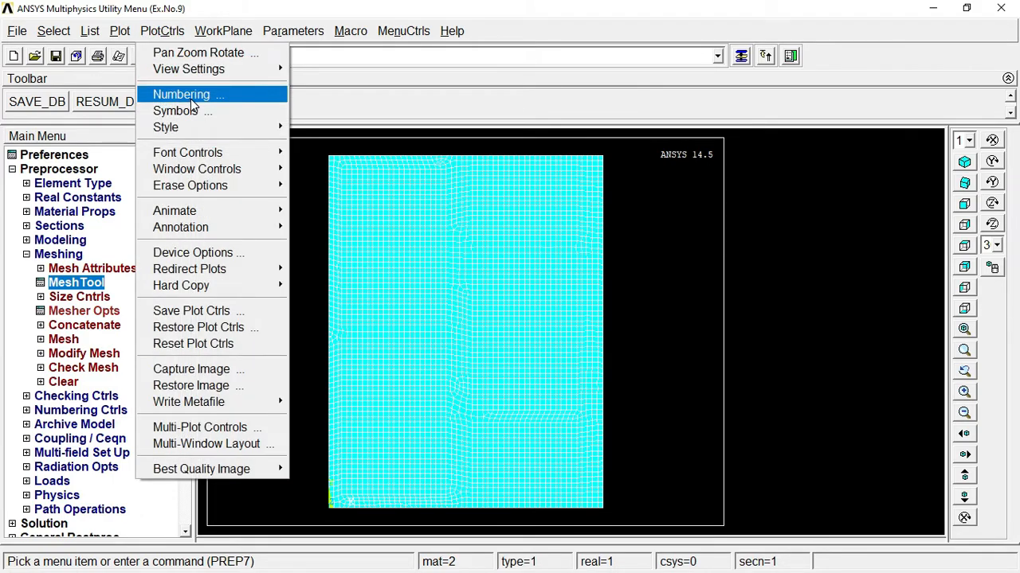
click(190, 99)
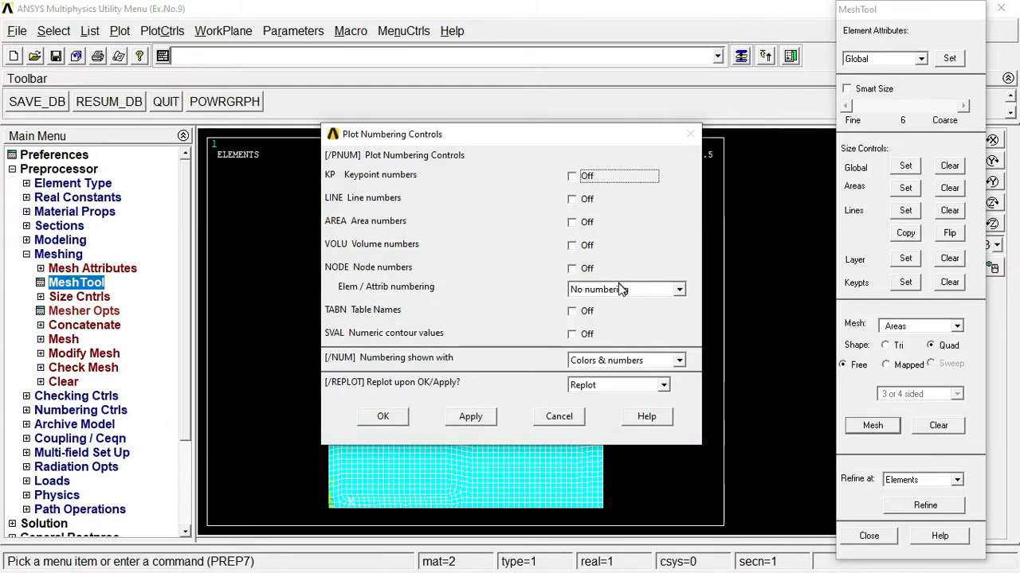
click(619, 290)
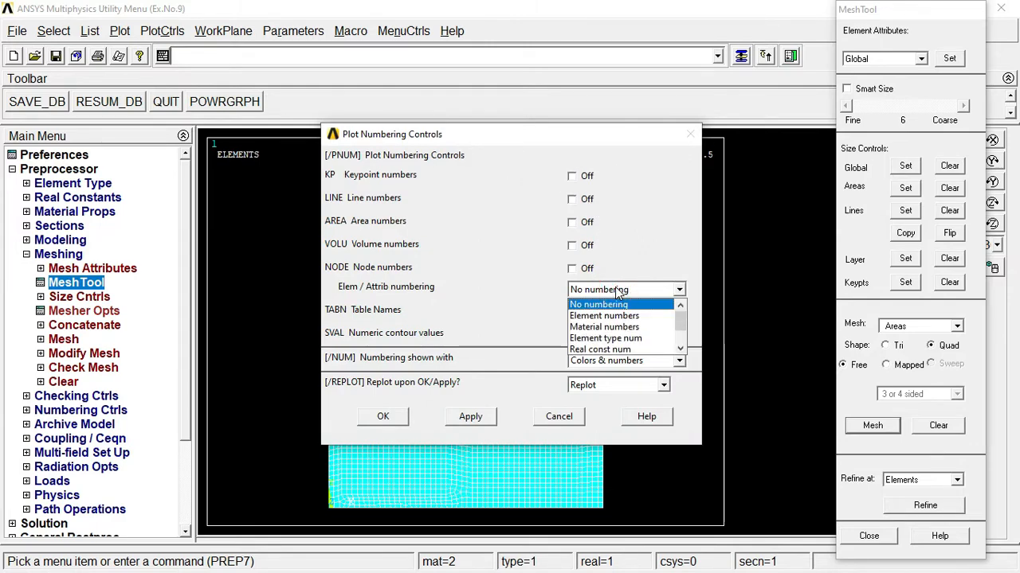
click(616, 326)
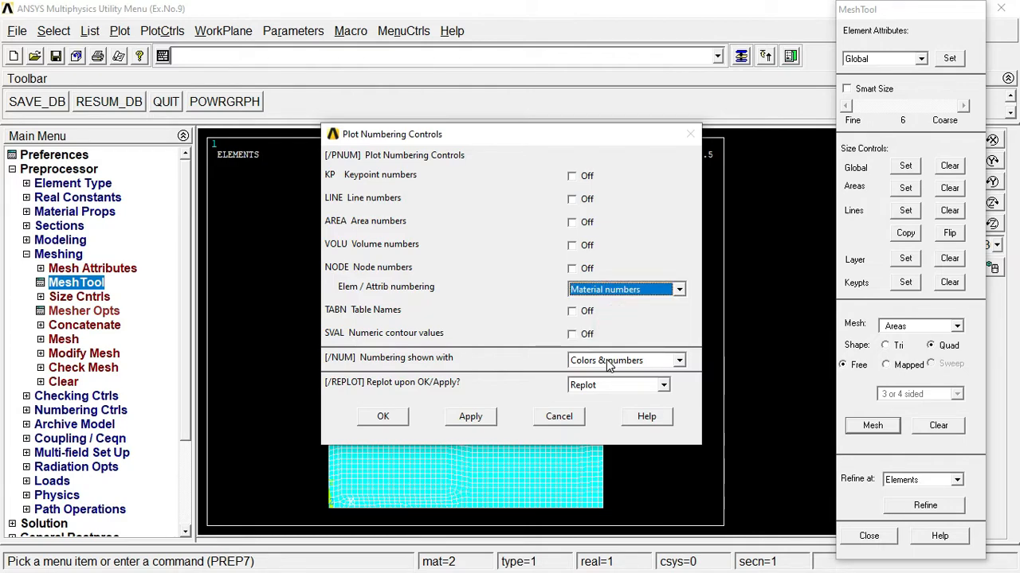
click(607, 361)
click(597, 383)
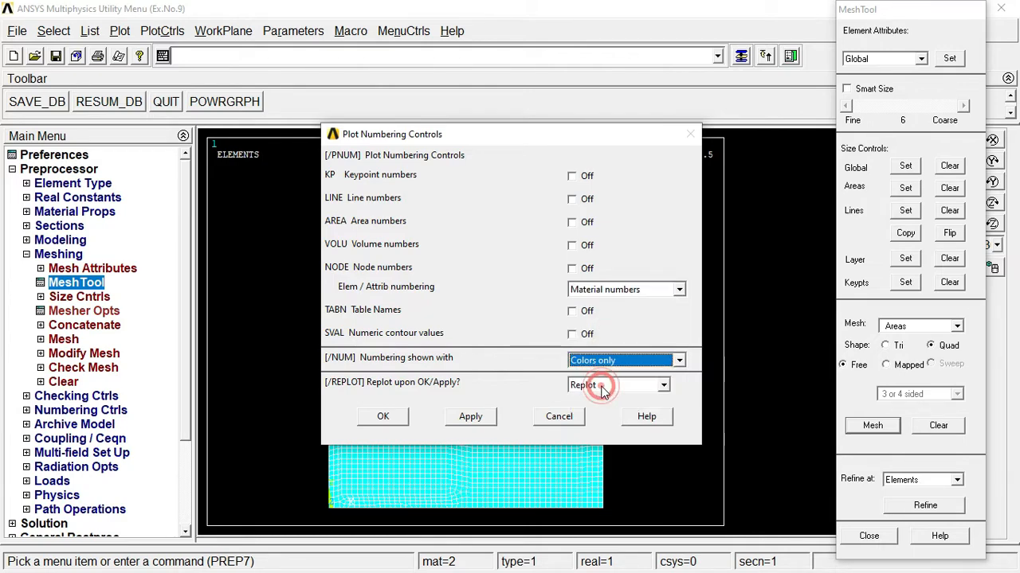
click(364, 418)
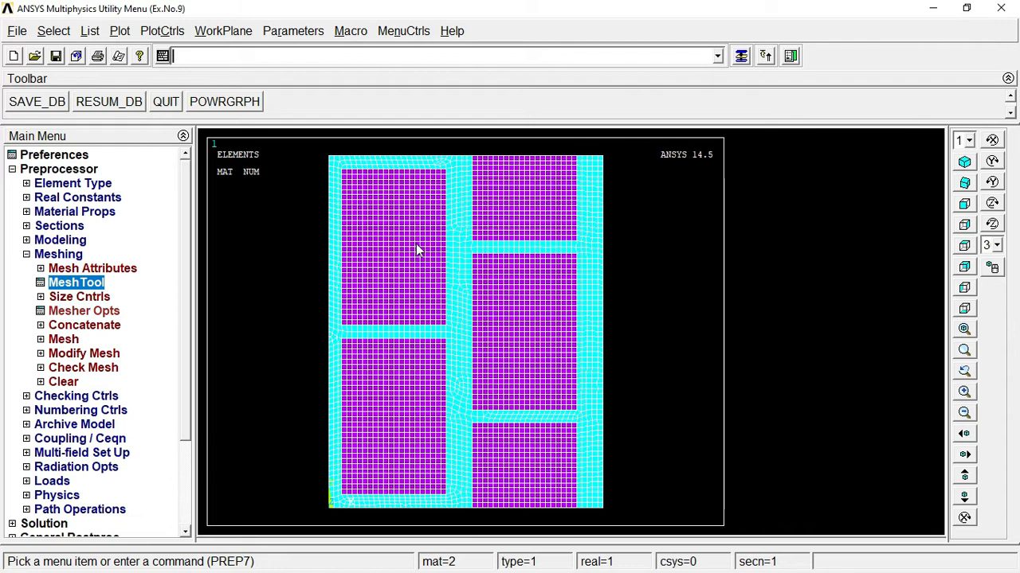
Leave the preprocessor and define a new Steady-State analysis in the Solution processor
double_click(36, 259)
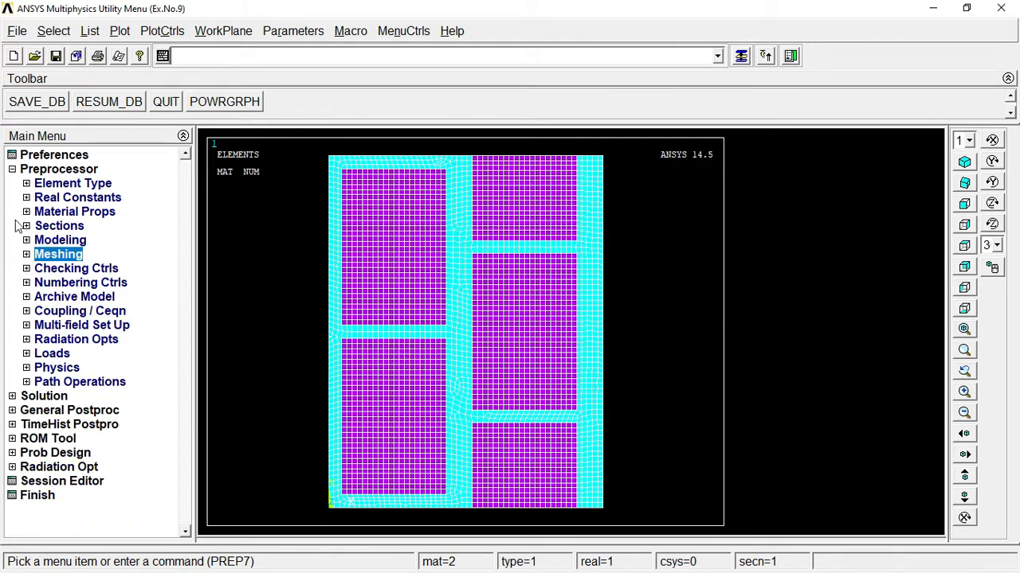
click(12, 171)
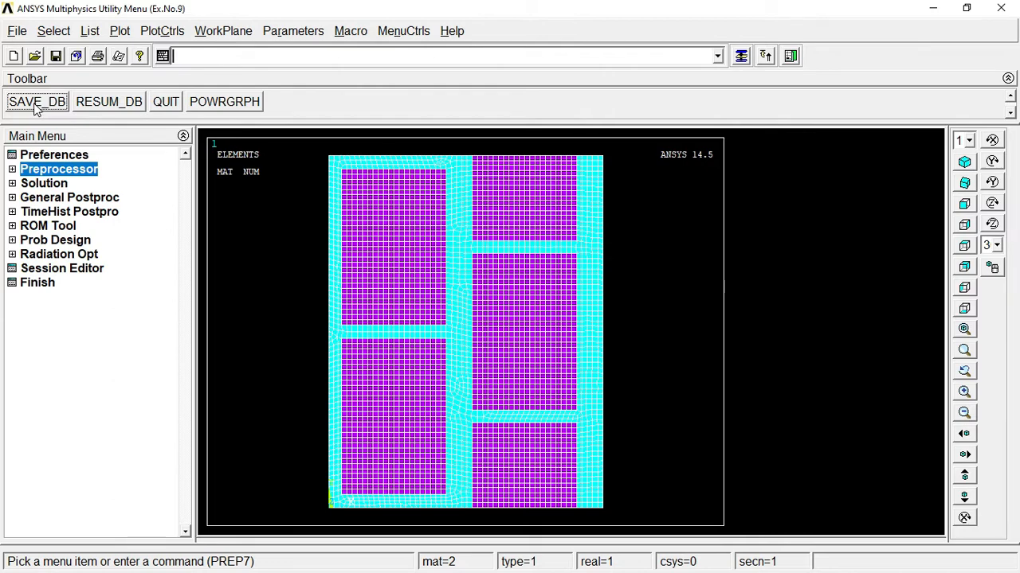
click(24, 185)
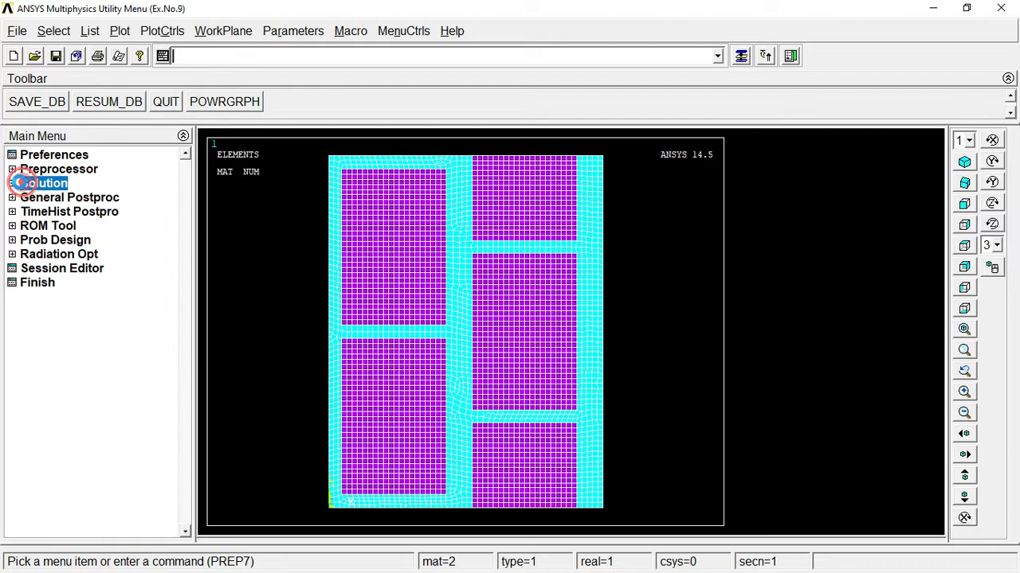
click(46, 199)
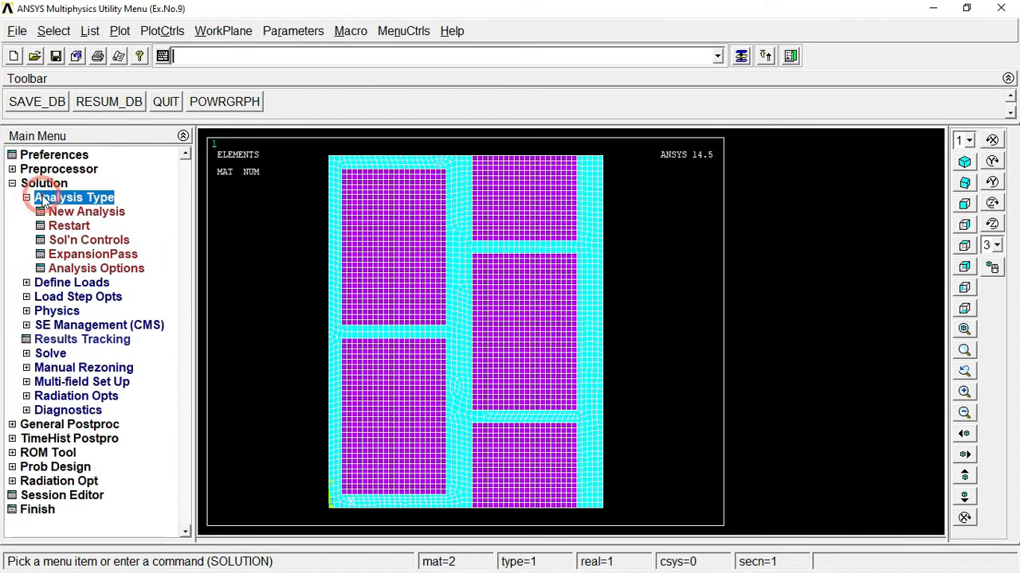
click(63, 213)
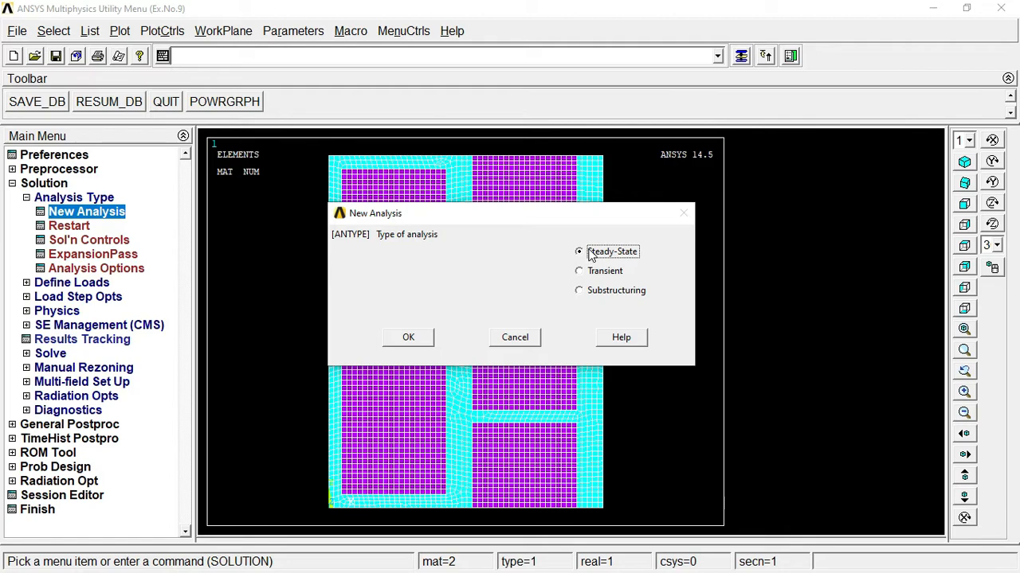
click(405, 337)
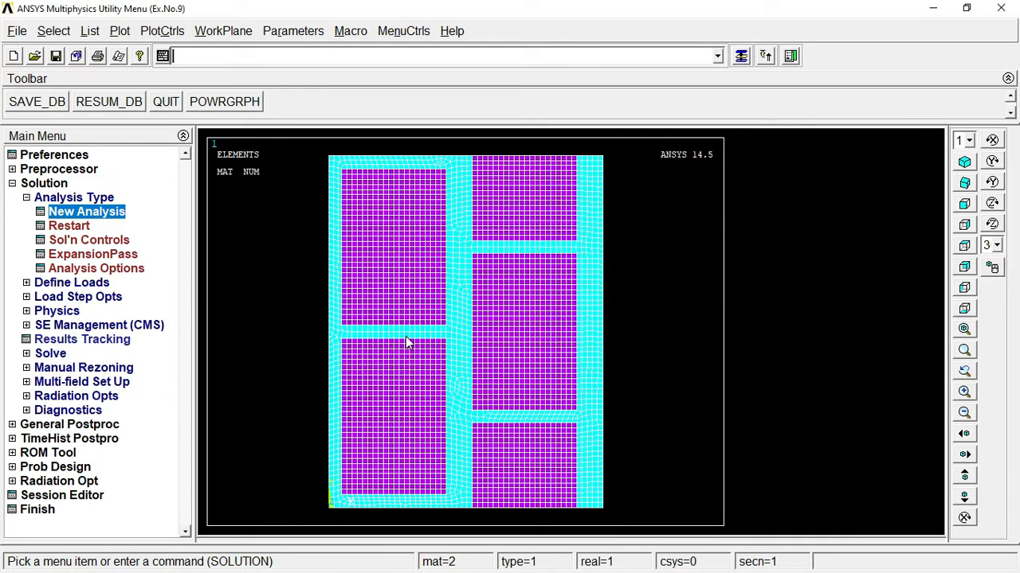
click(36, 200)
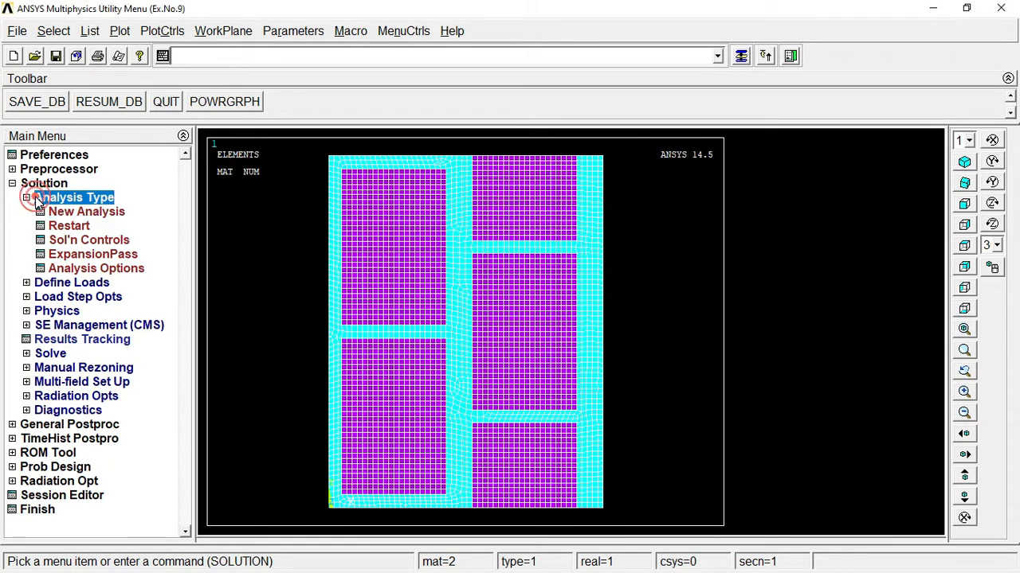
Start a thermal convection load on lines and select only the full-height left outer edge of the wall
click(52, 212)
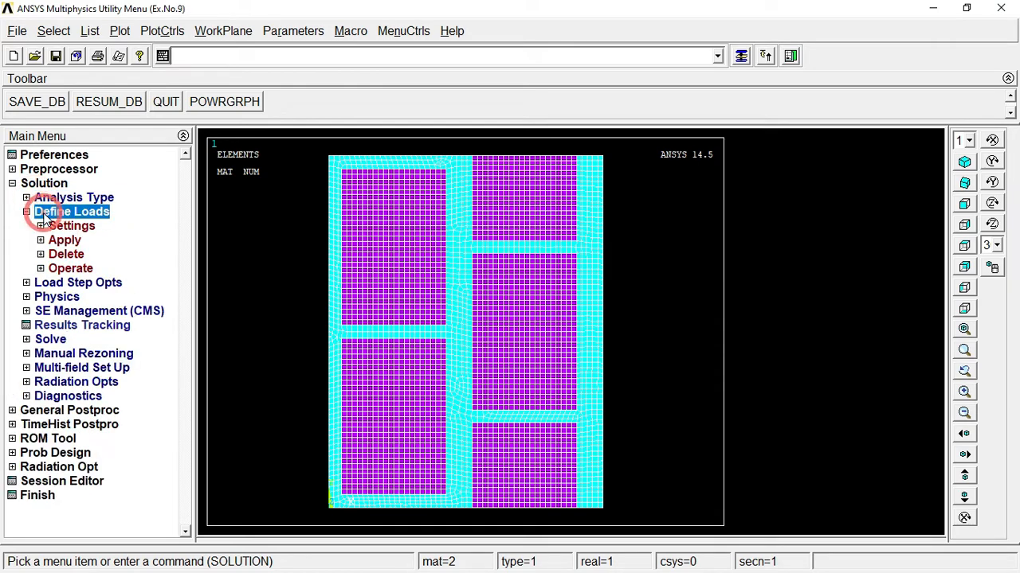
click(64, 241)
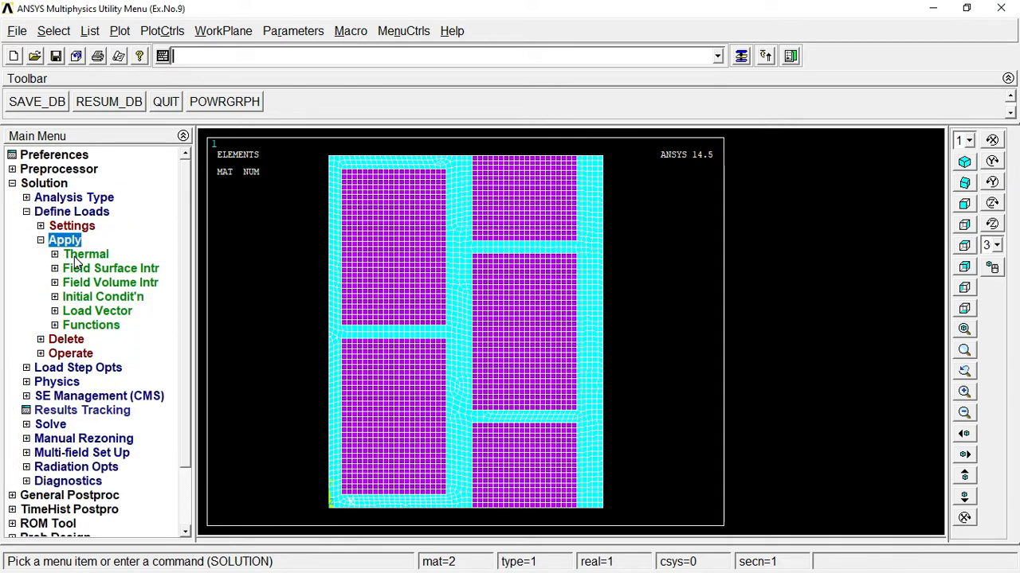
click(72, 255)
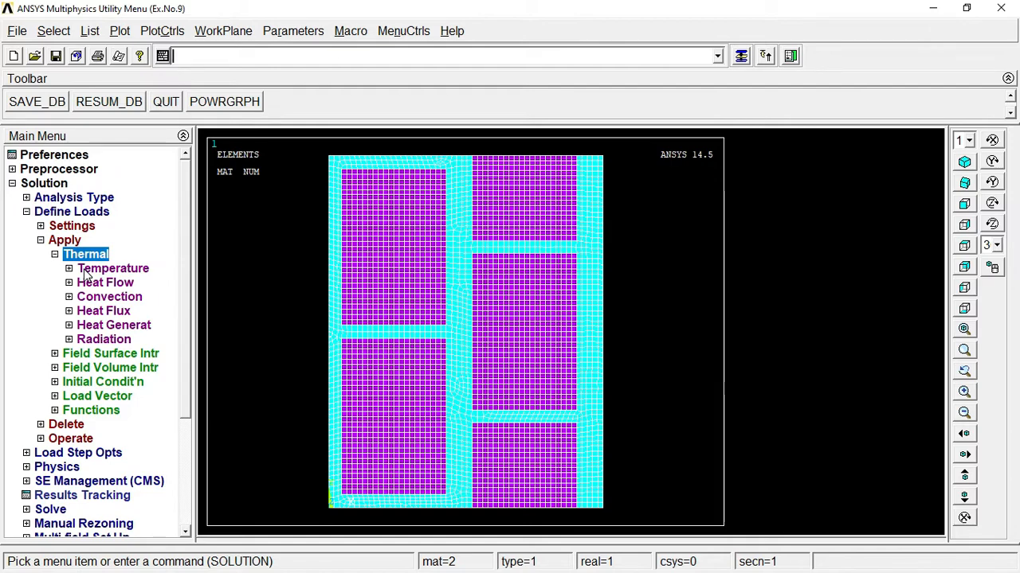
click(106, 297)
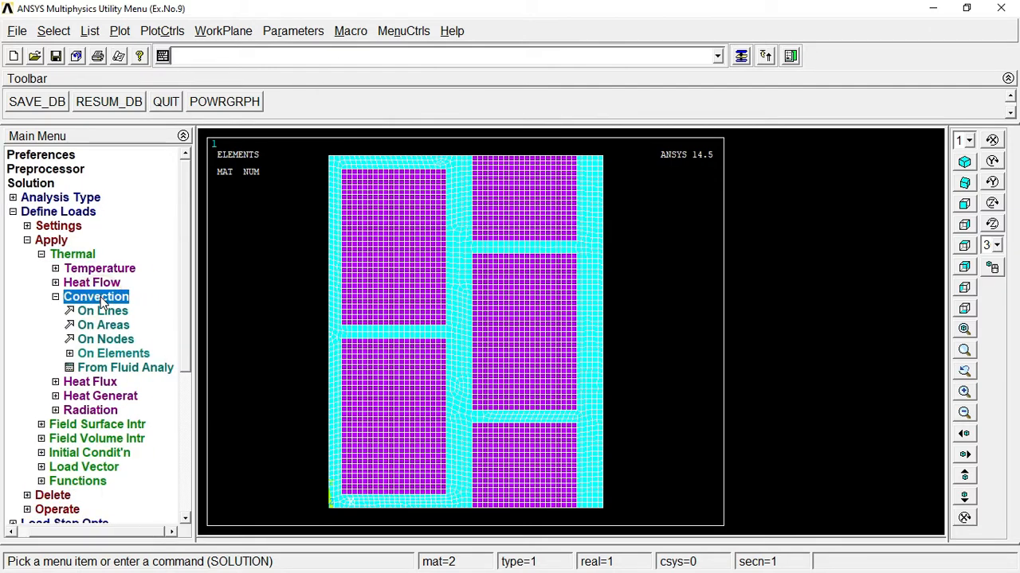
click(101, 313)
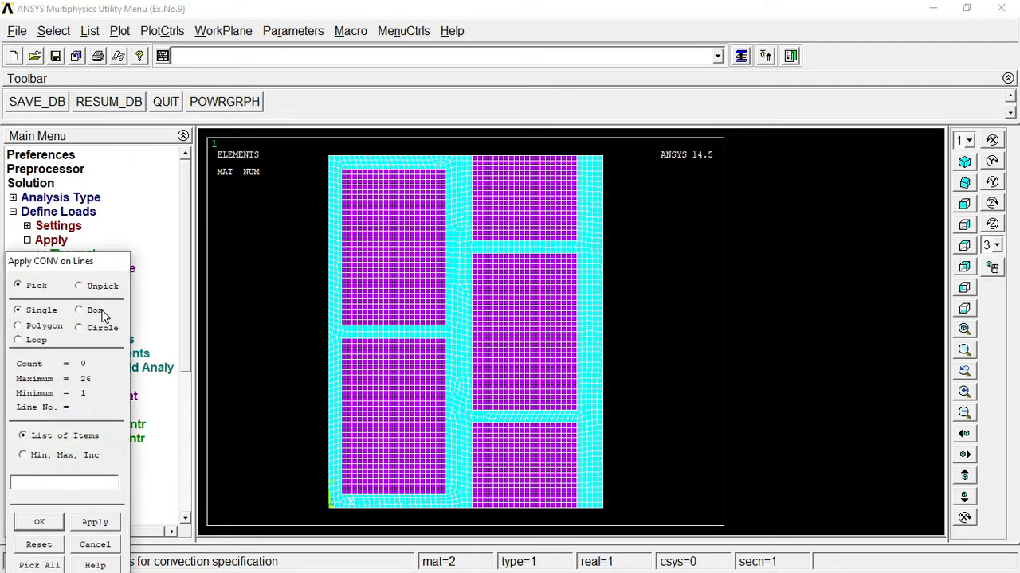
click(326, 297)
right_click(330, 292)
click(332, 294)
right_click(325, 308)
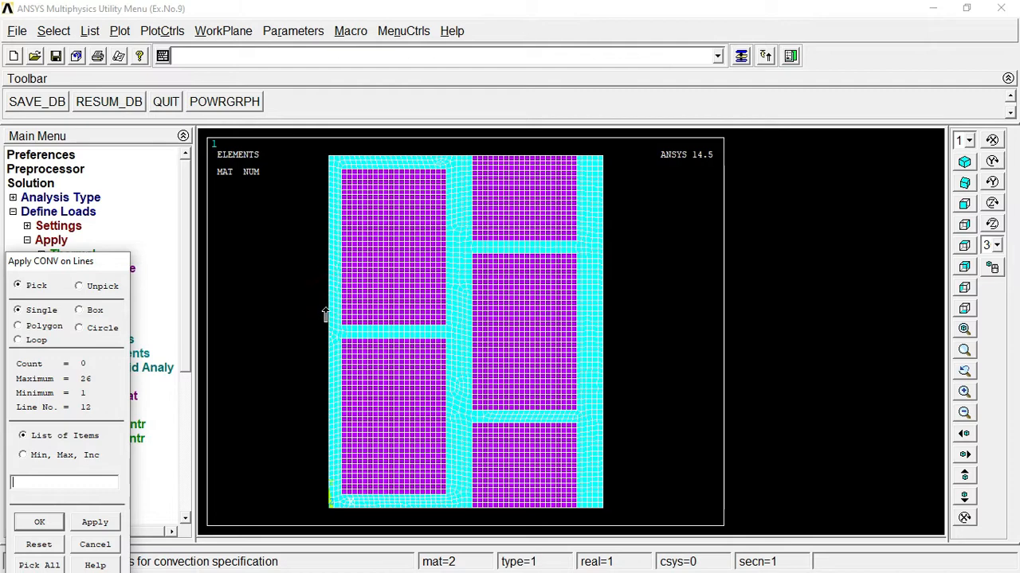
drag(320, 310, 304, 343)
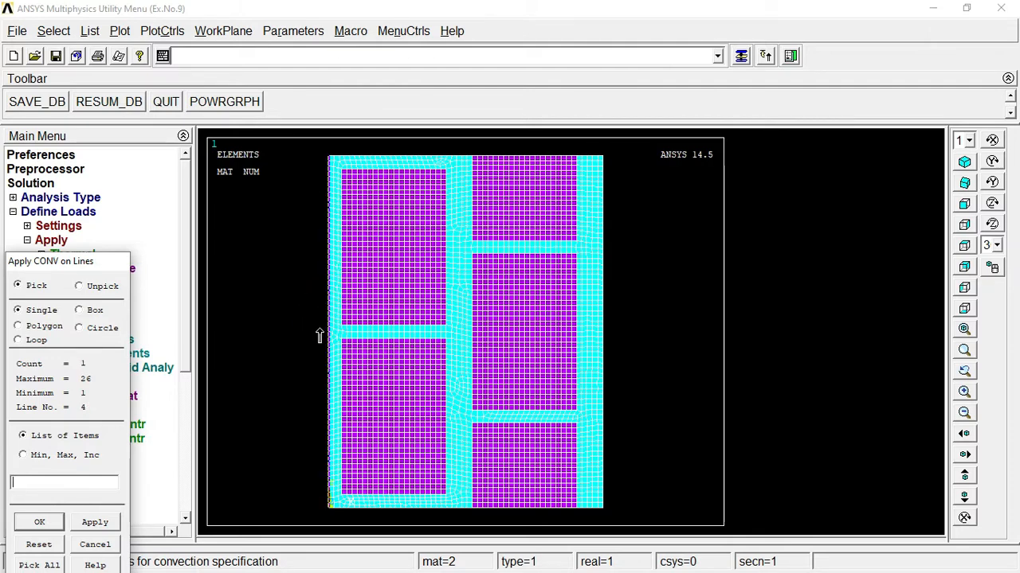
click(43, 522)
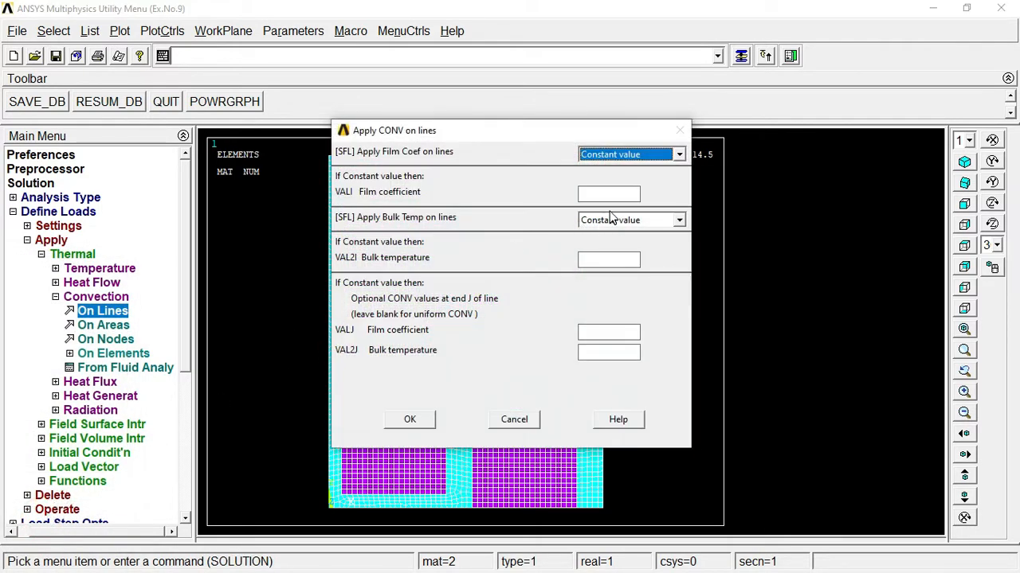
Apply convection to the selected left edge with a film coefficient of 200 and a bulk temperature of 22
click(606, 196)
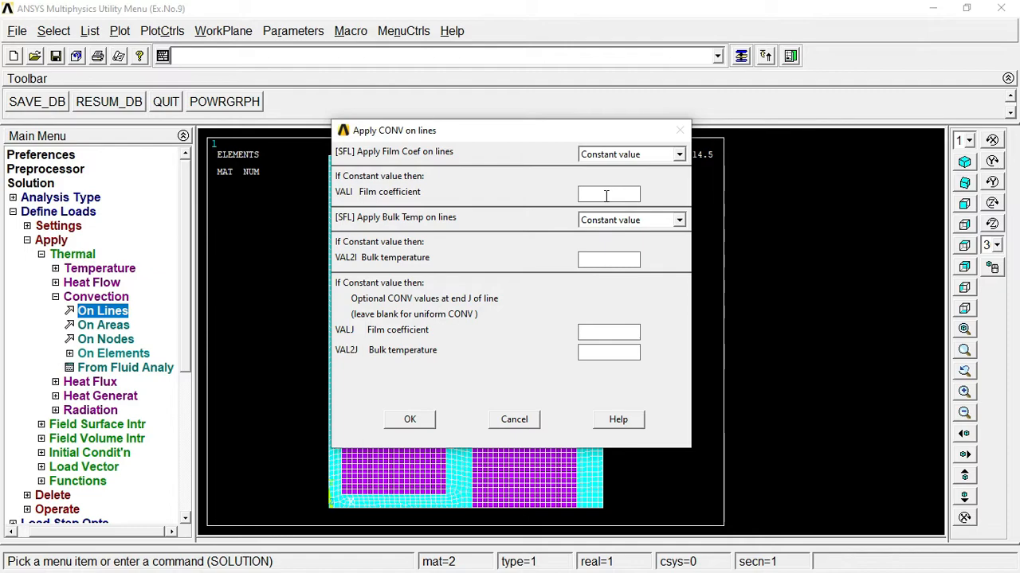
text(200)
click(607, 258)
text(22)
click(423, 420)
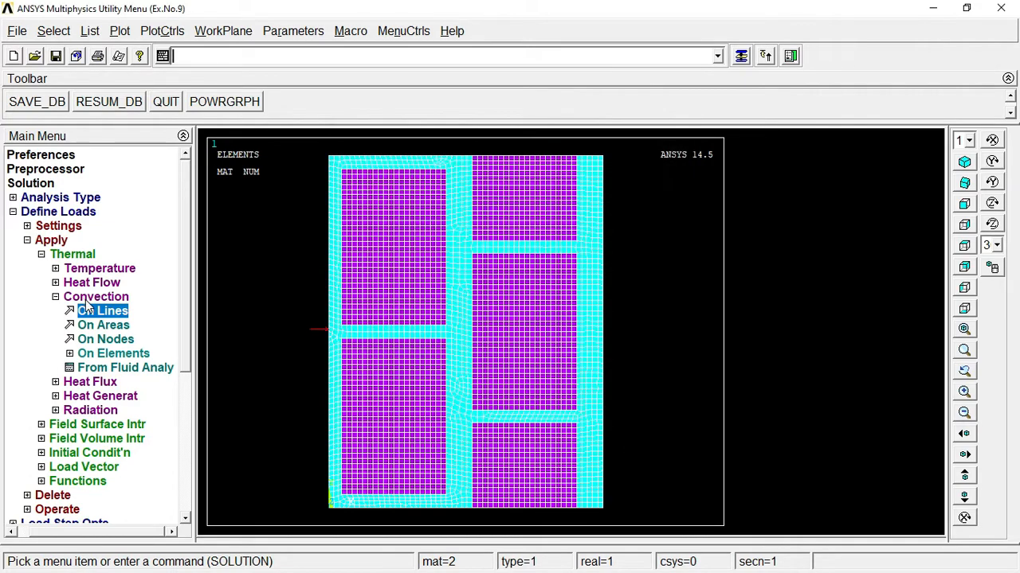
Apply convection to the wall's right outer edge line with a film coefficient of 20 and a bulk temperature of 30
click(97, 312)
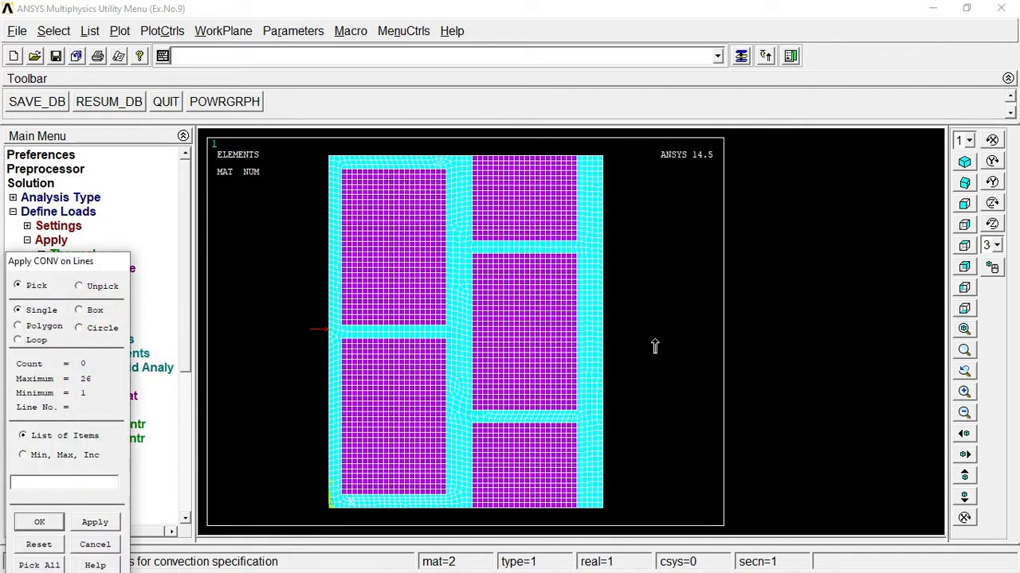
click(610, 350)
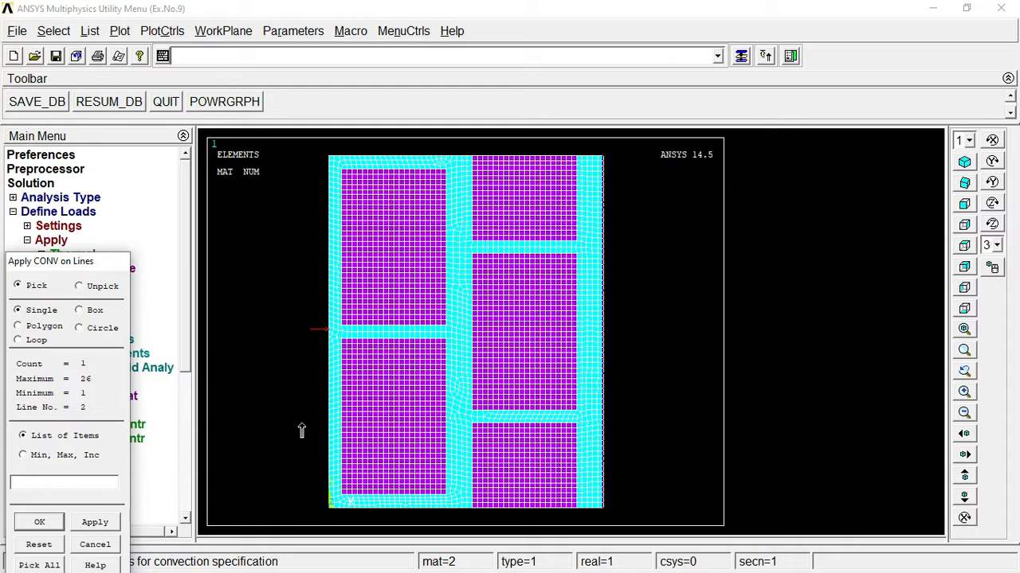
click(45, 522)
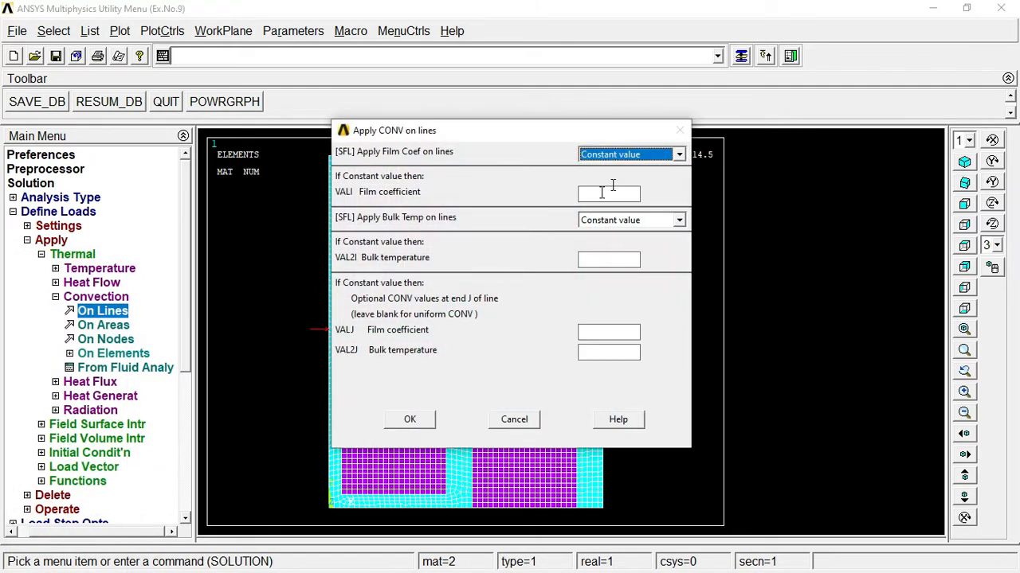
click(605, 193)
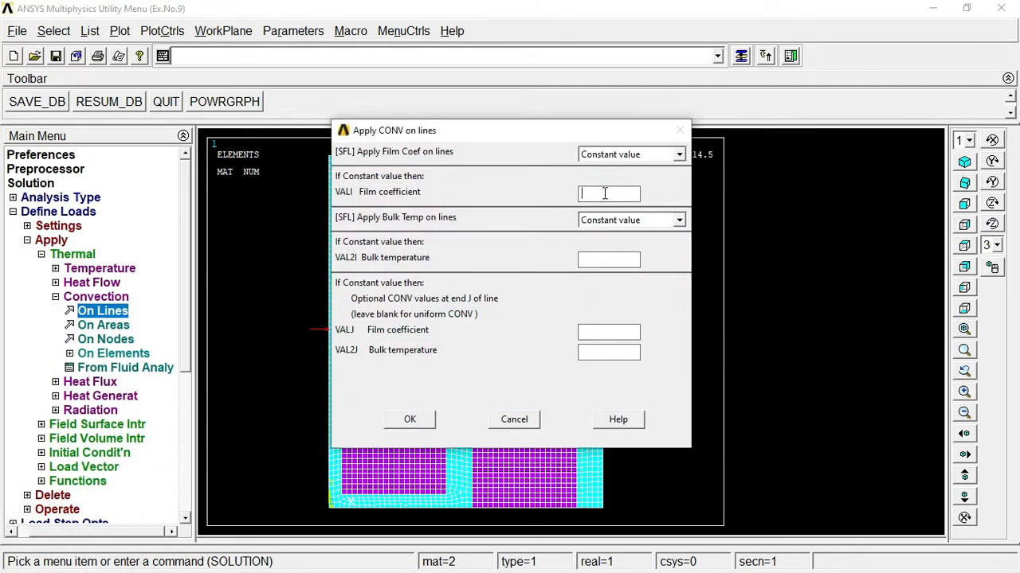
text(20)
key(Tab)
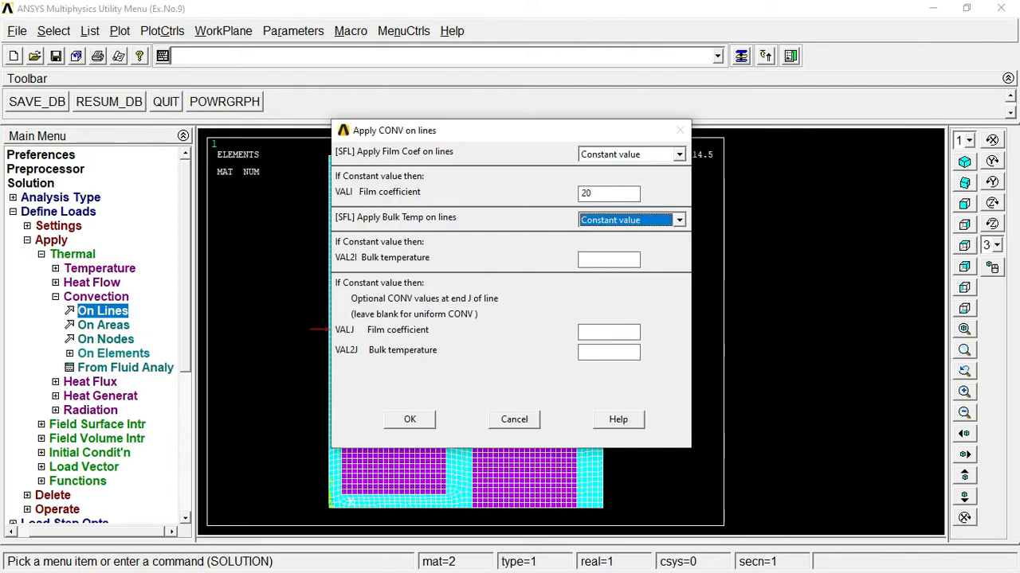
key(Tab)
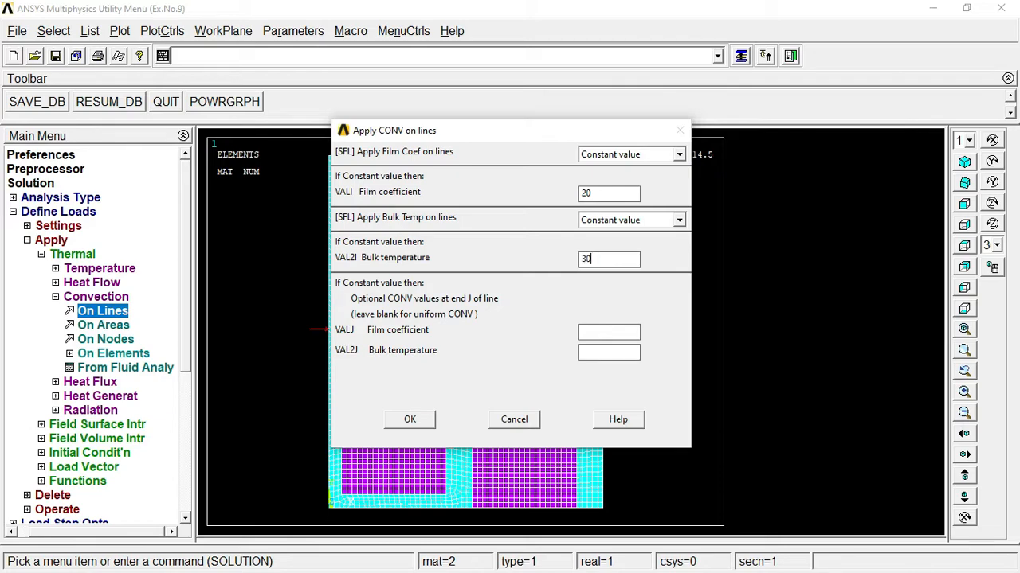
click(422, 421)
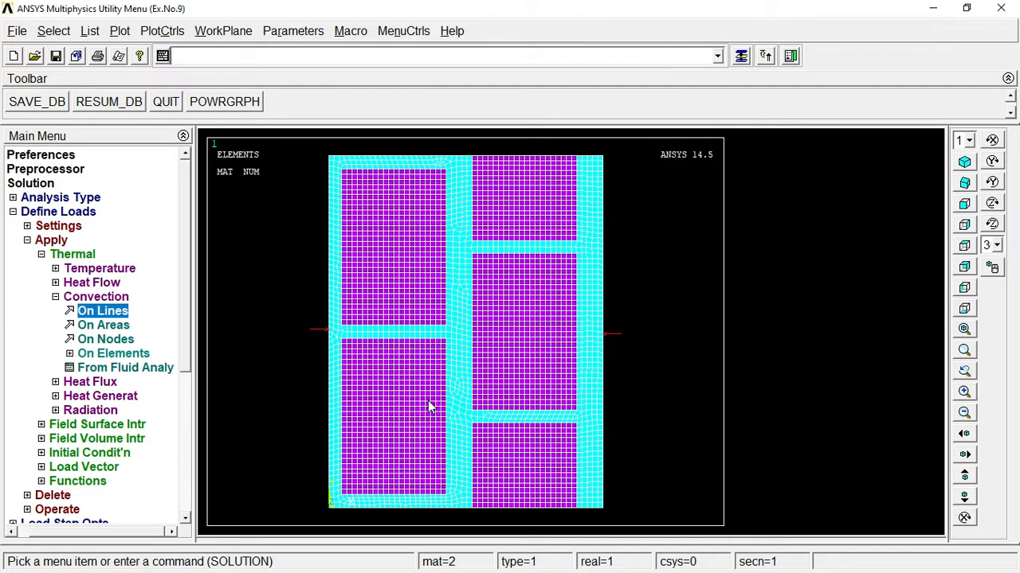
click(56, 296)
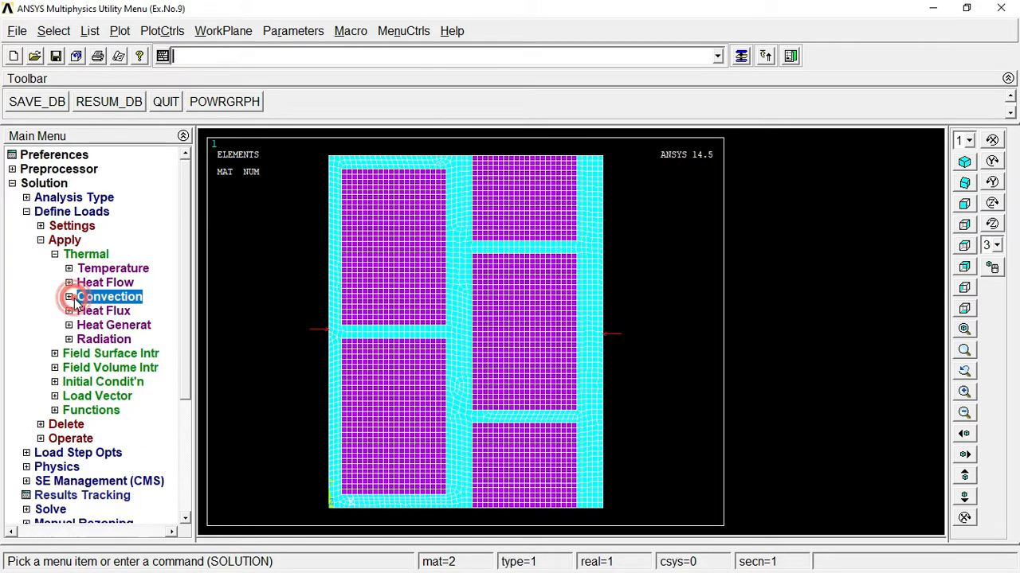
Solve the current load step, dismissing the status listing and the completion note, and leave the Solution section
click(53, 254)
click(41, 240)
click(44, 215)
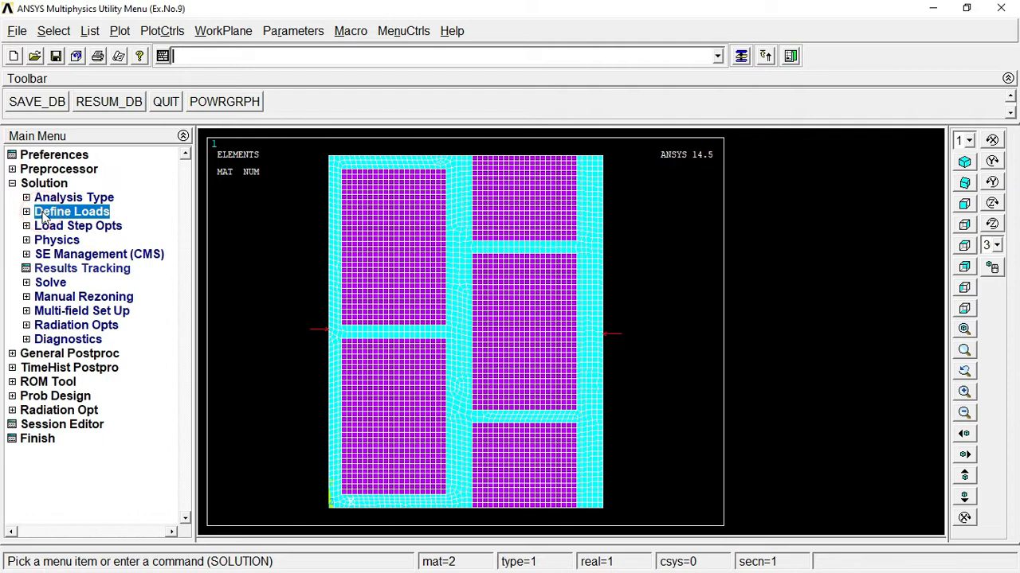
click(48, 282)
click(72, 296)
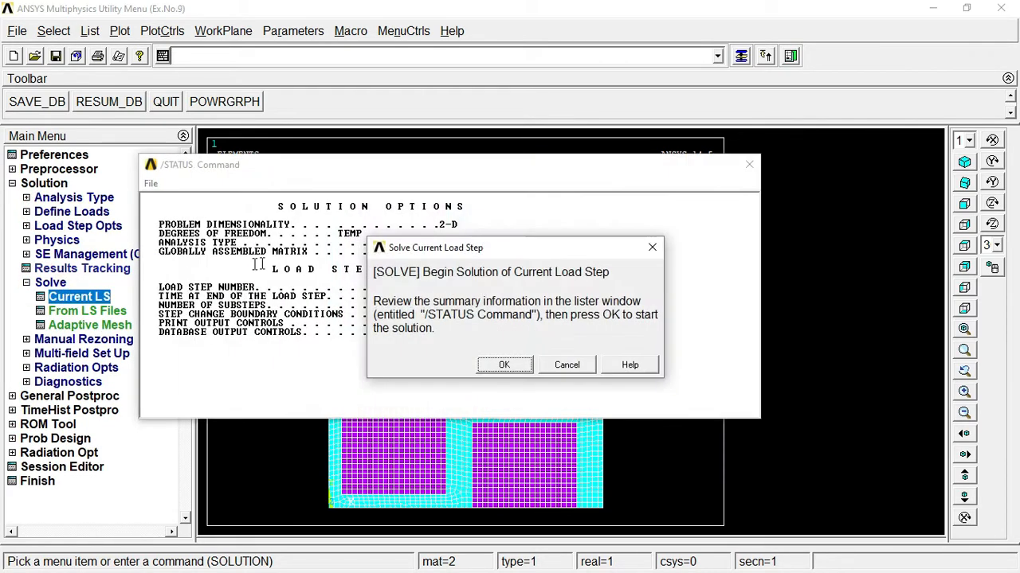
click(748, 164)
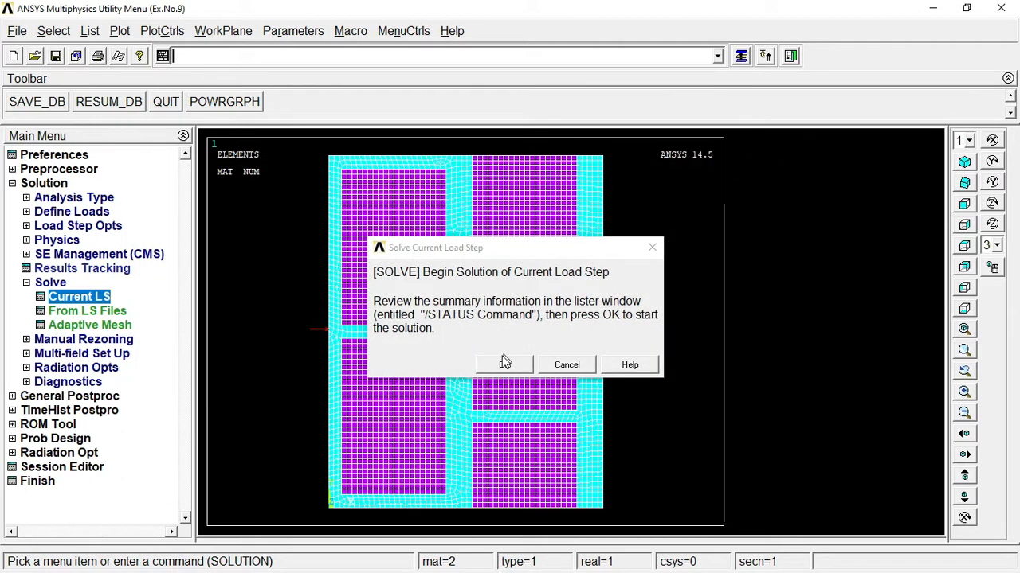
click(504, 364)
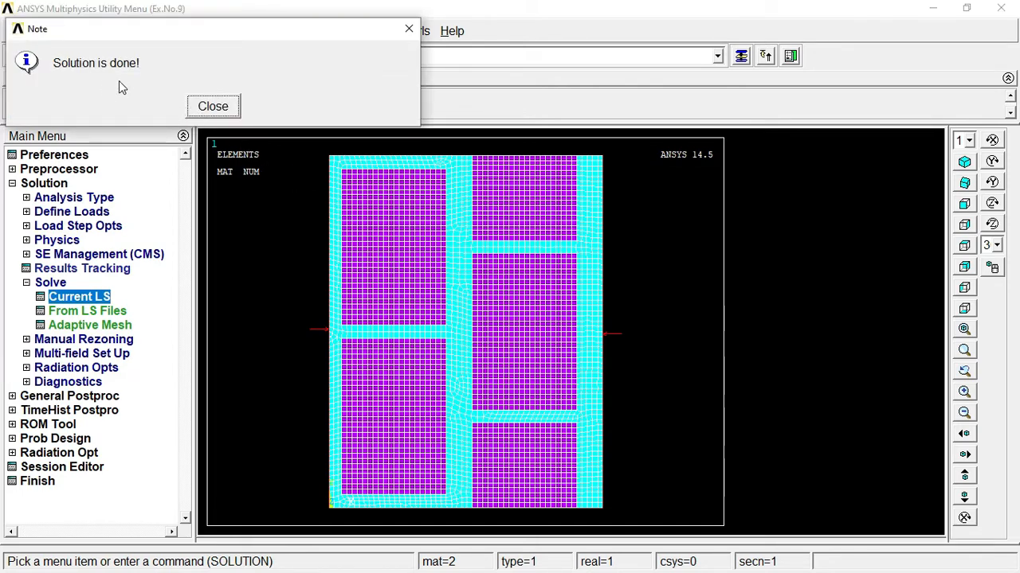
click(214, 106)
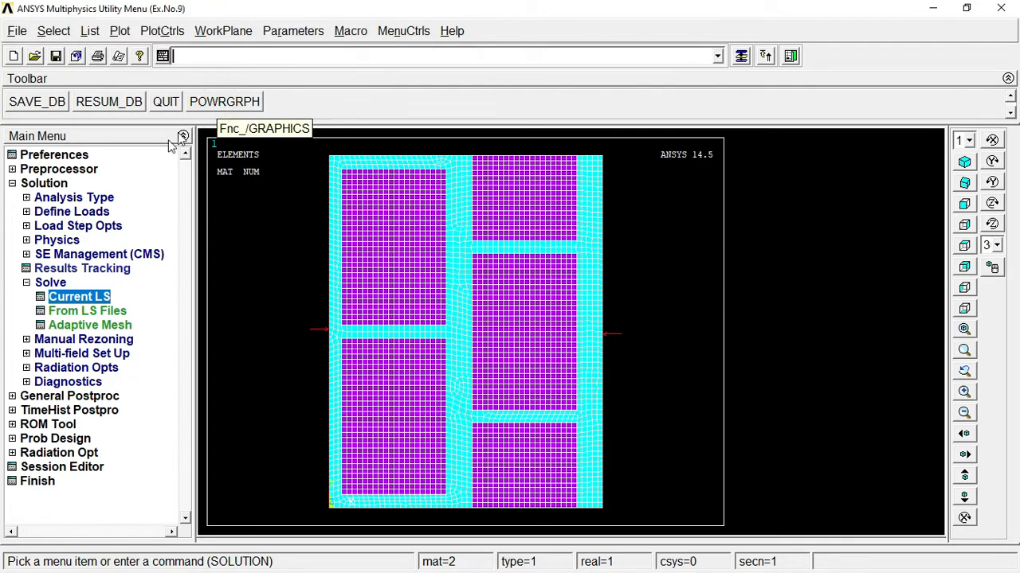
click(62, 188)
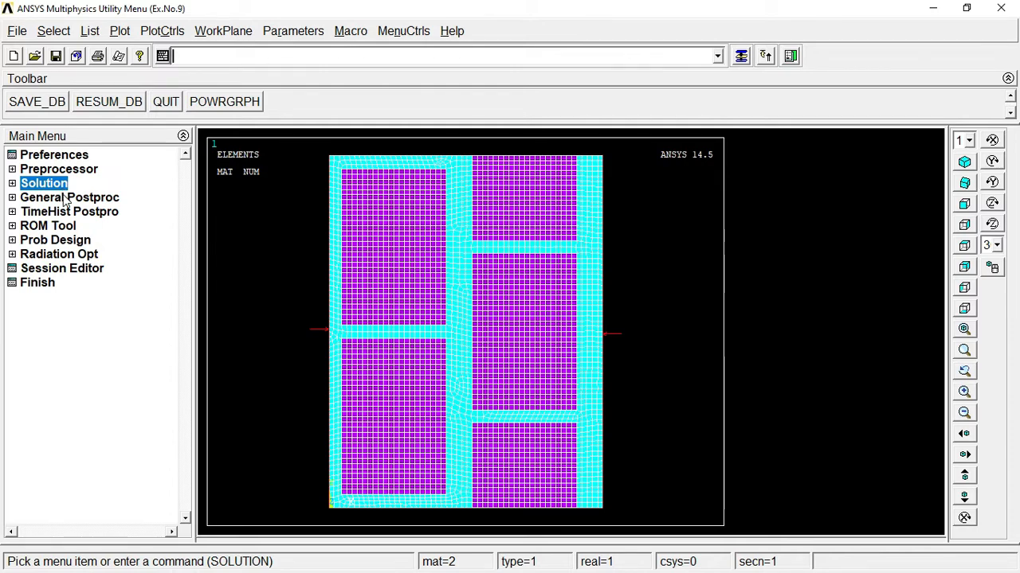
Plot the nodal temperature from the DOF solution as a contour plot in the General Postprocessor
click(67, 198)
click(69, 255)
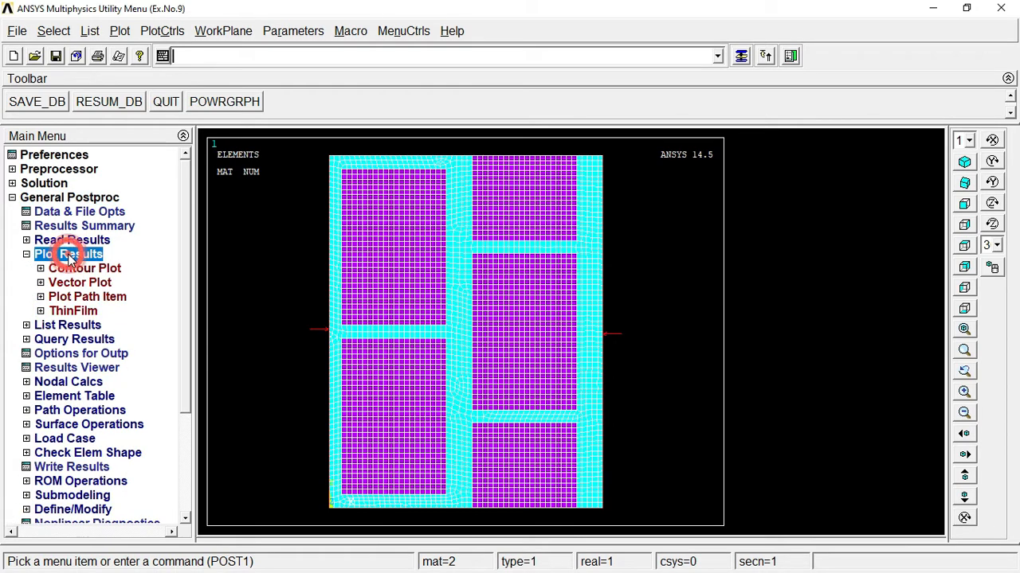
click(84, 269)
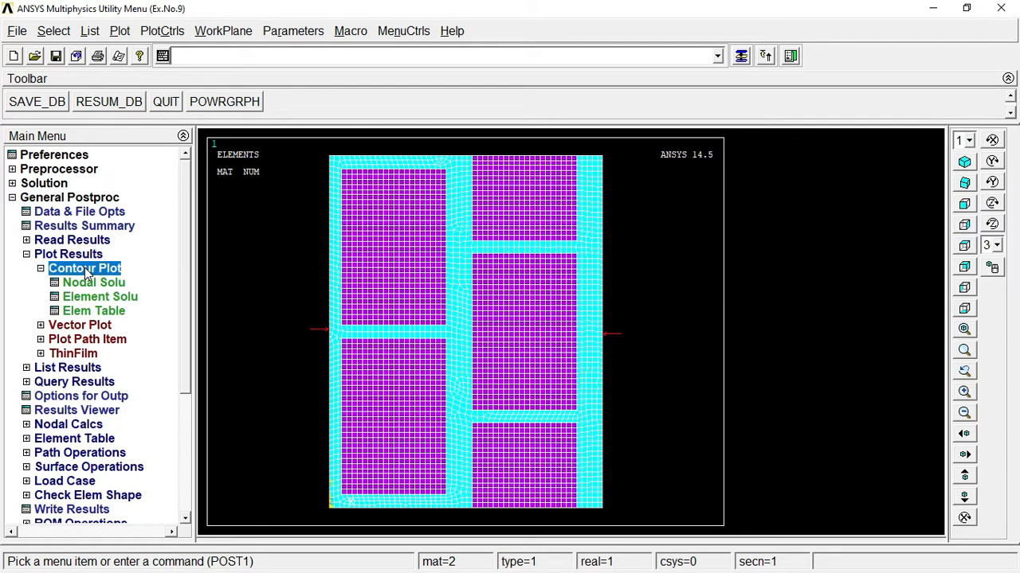
click(100, 284)
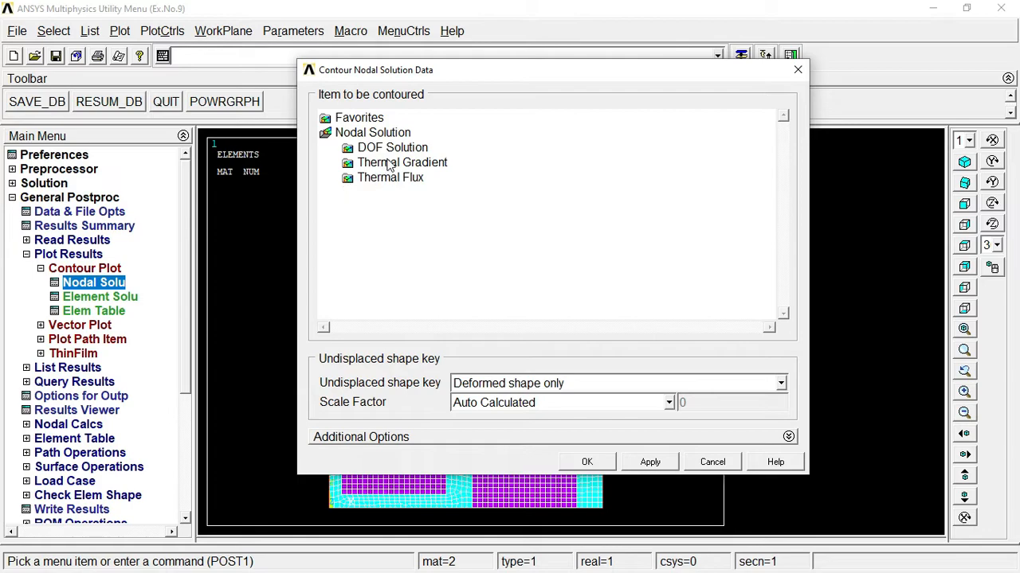
click(392, 148)
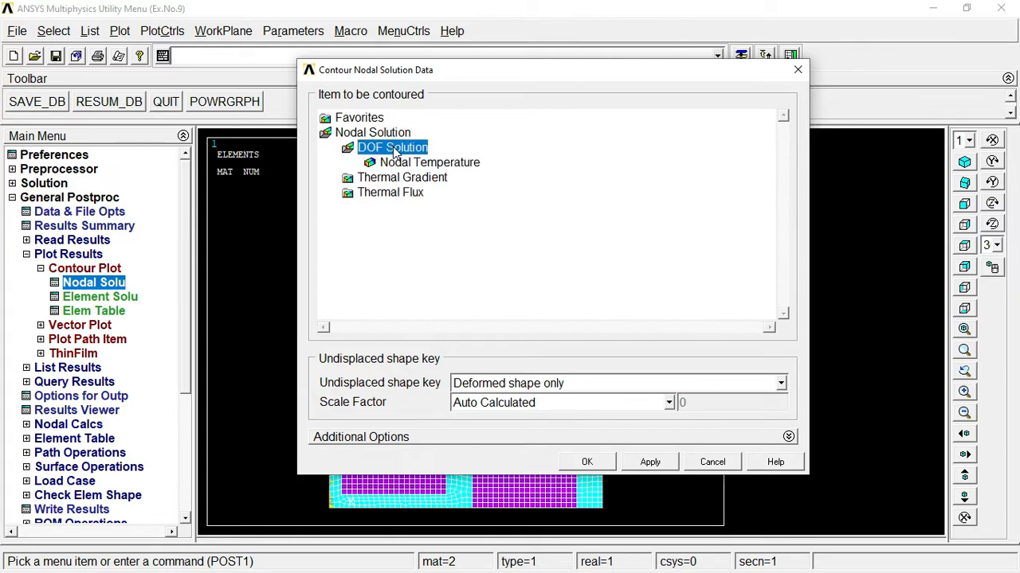
click(430, 165)
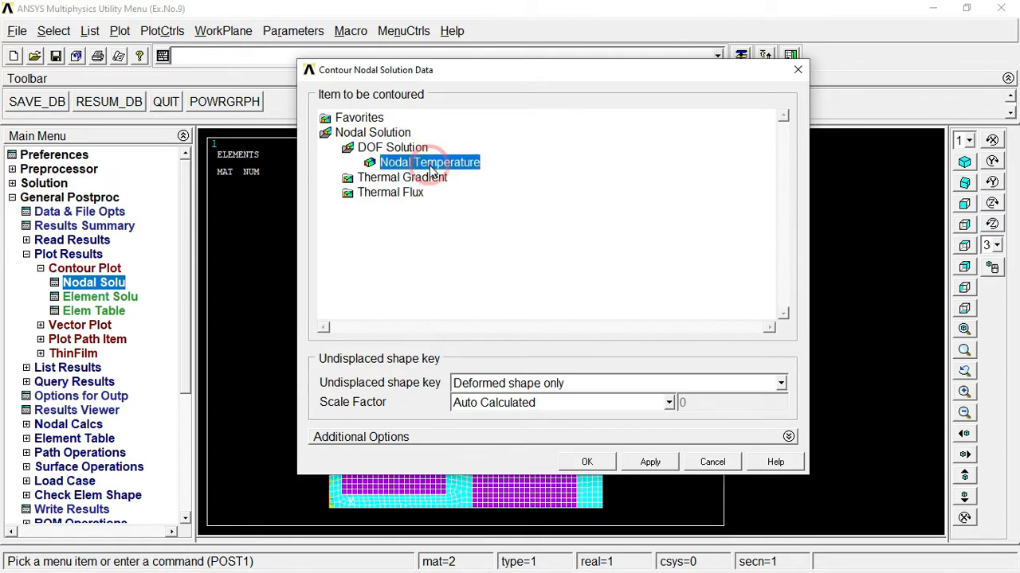
click(586, 462)
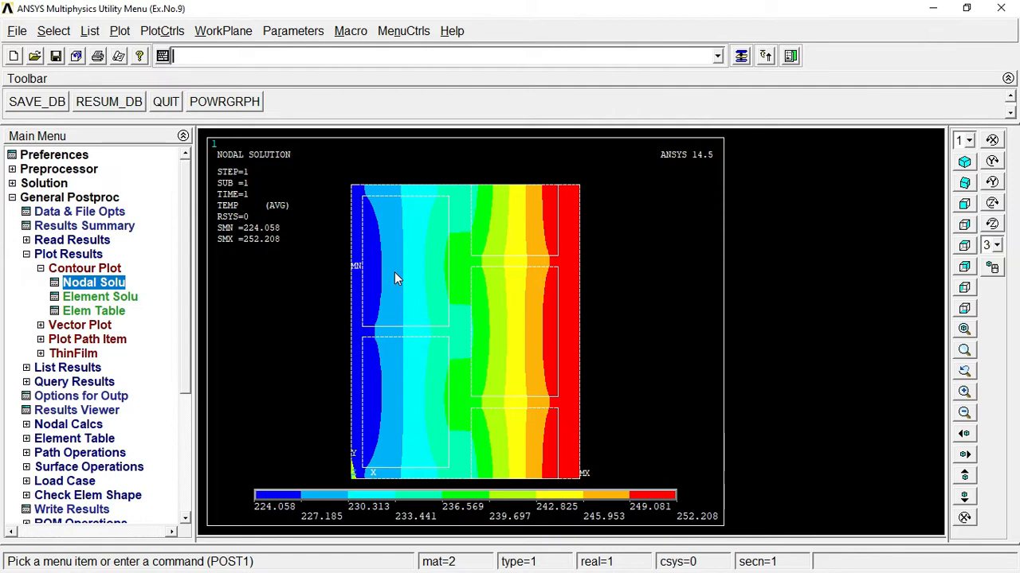
Export the temperature contour plot with white and black inverted as a Windows Metafile (*.wmf) named "DoF Plot"
click(161, 31)
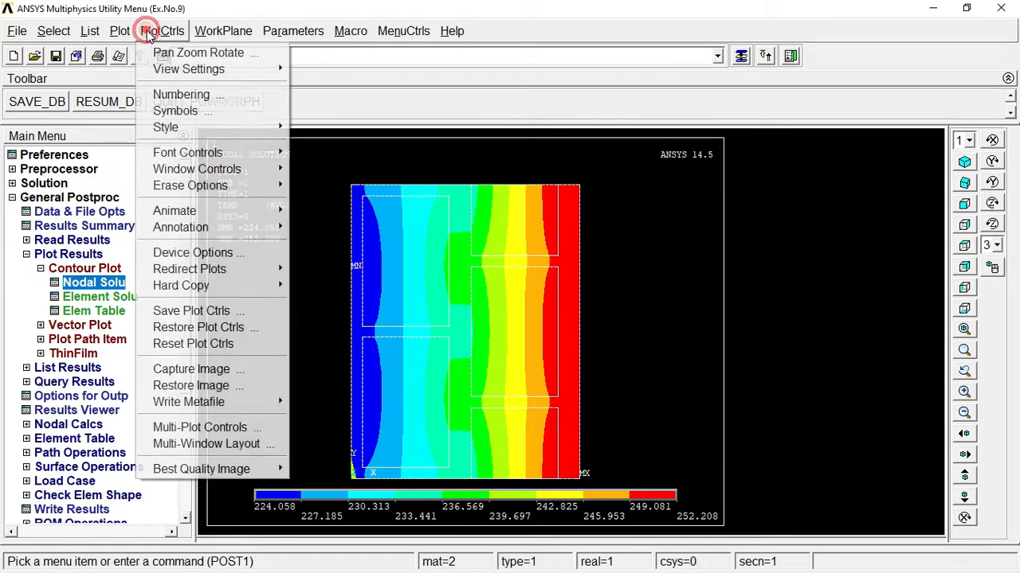
mouse_move(215, 403)
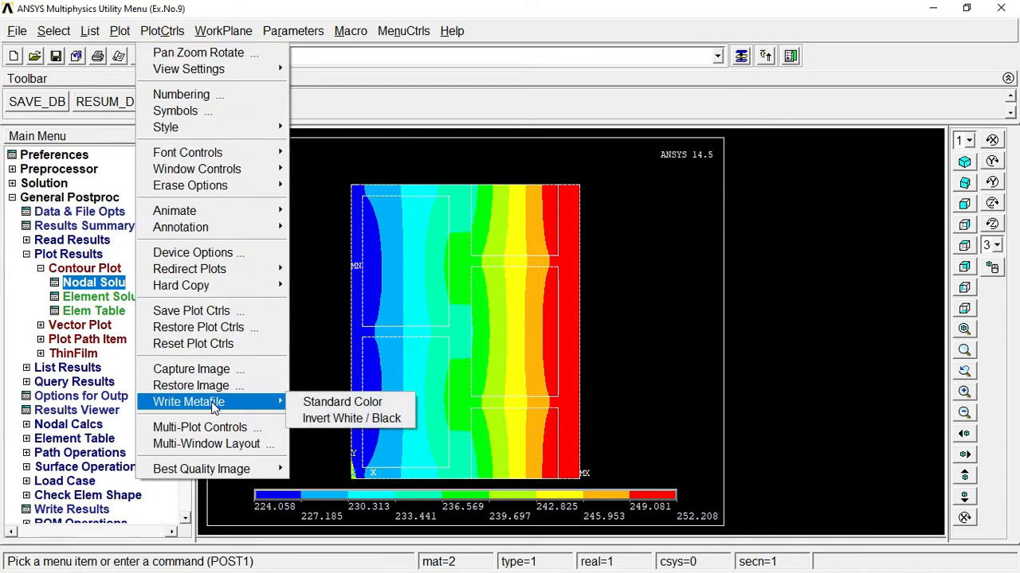
click(322, 417)
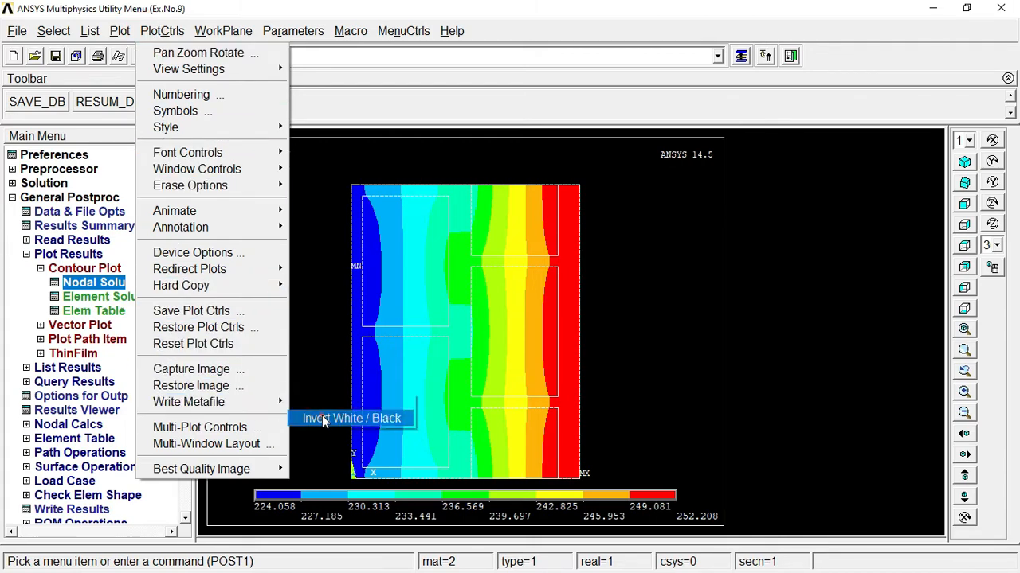
click(189, 293)
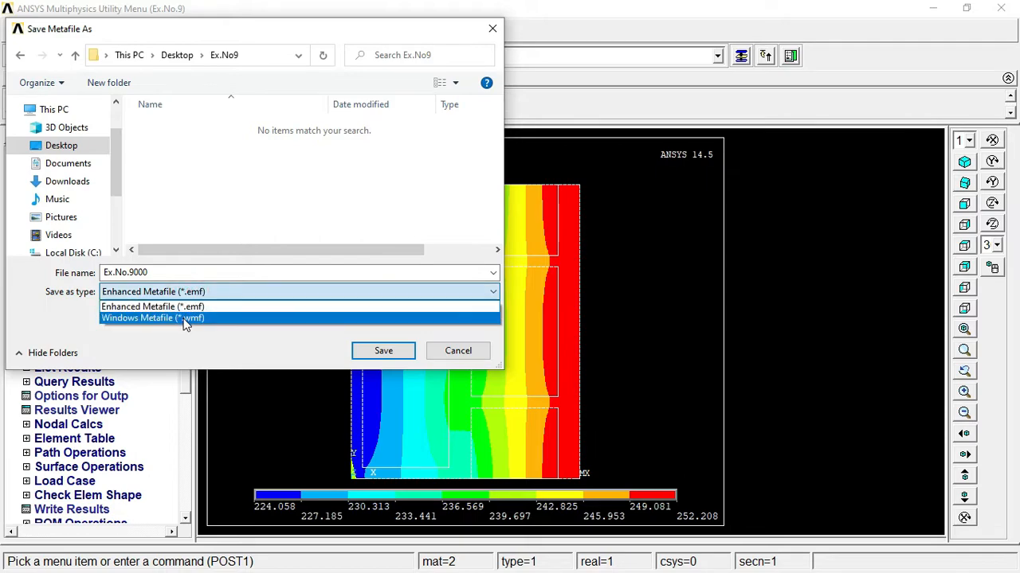
click(184, 321)
double_click(164, 272)
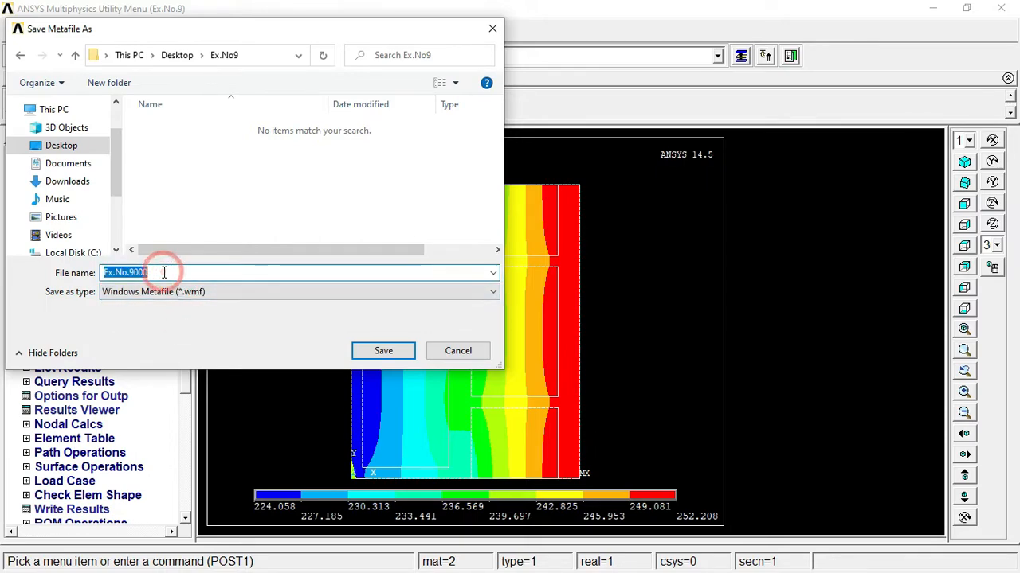
text(DoF Plot)
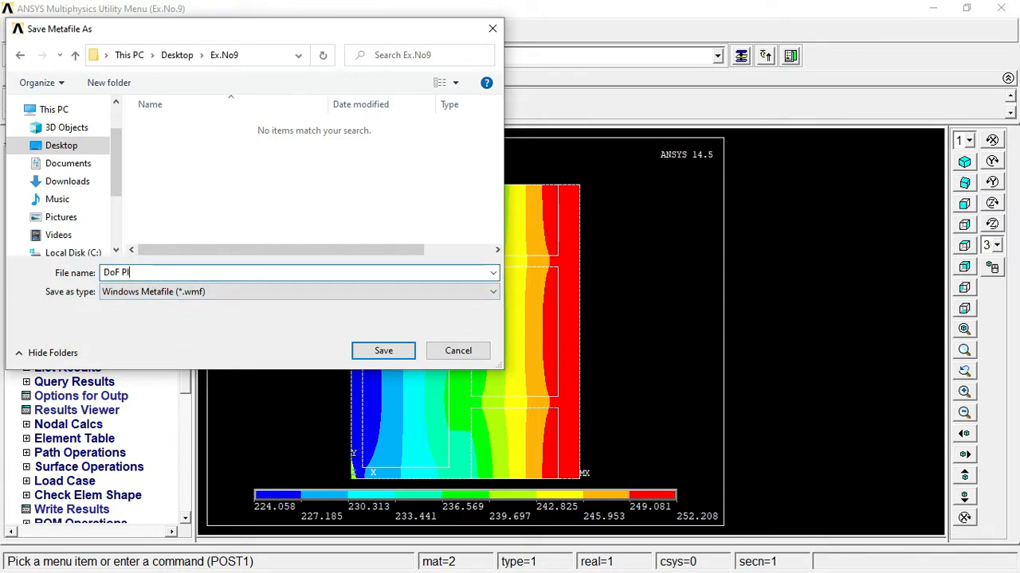
click(383, 351)
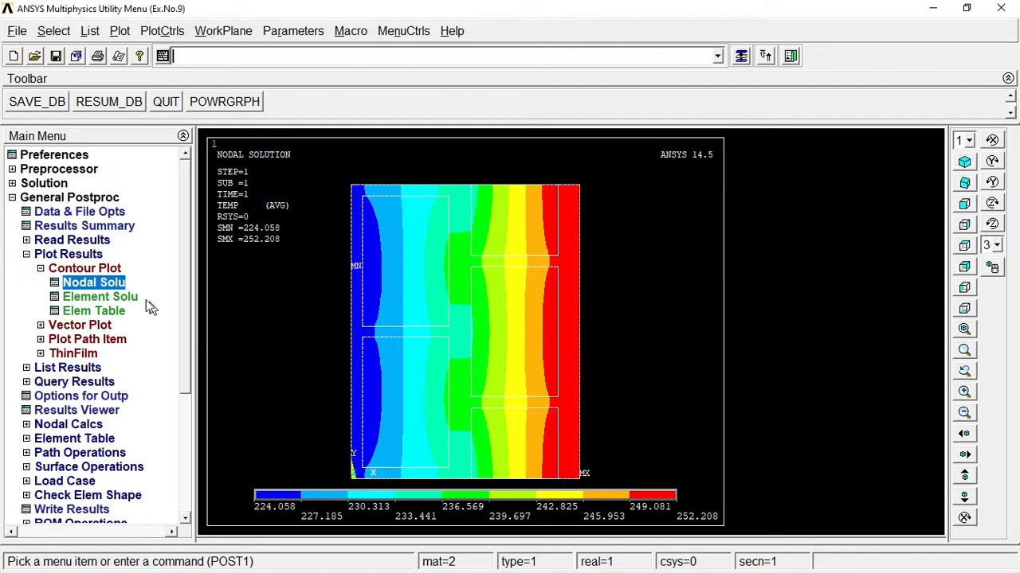
Display a predefined vector plot of thermal flux TF in vector mode at the element centroids
click(70, 271)
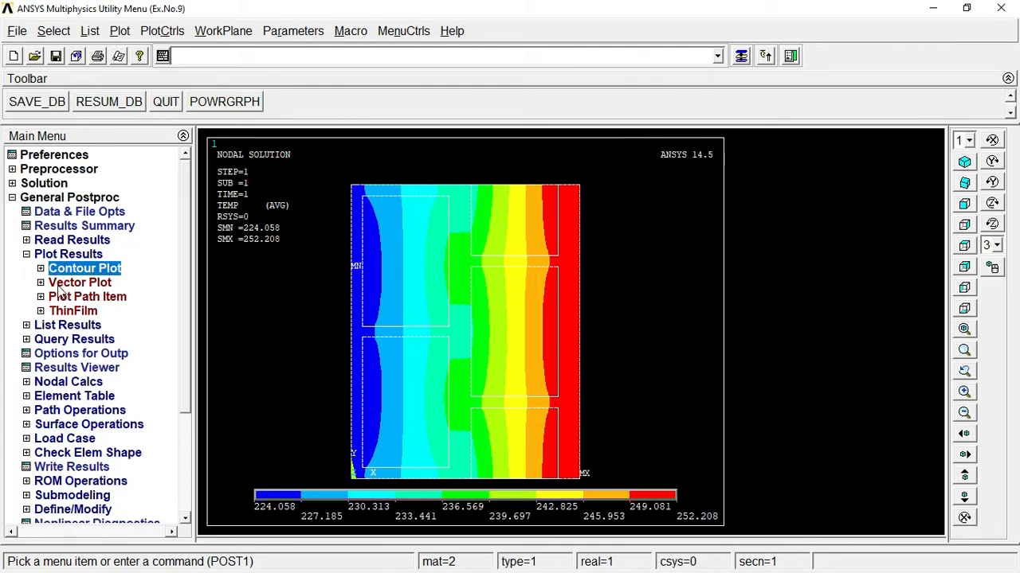
click(60, 290)
click(81, 298)
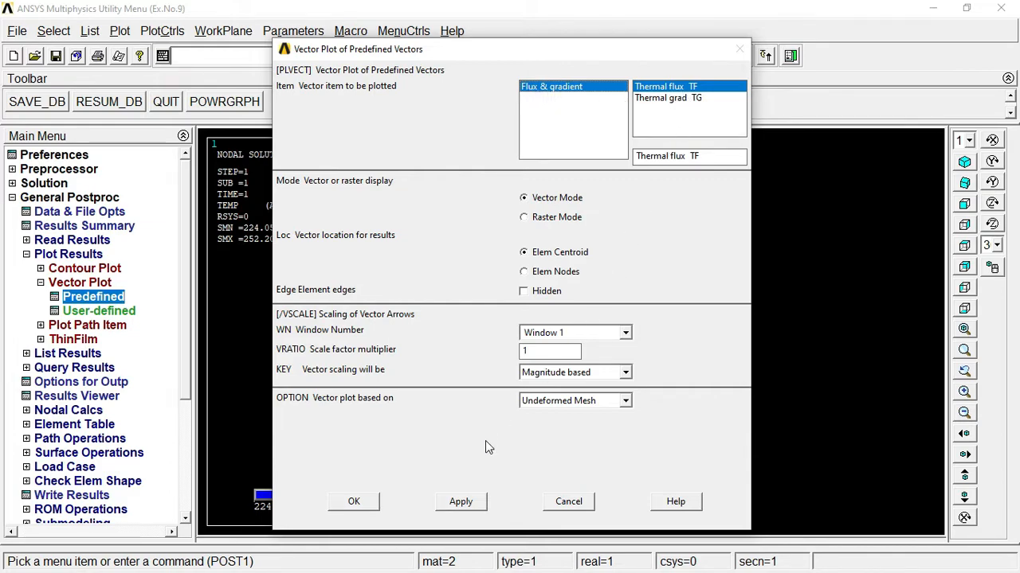
click(354, 504)
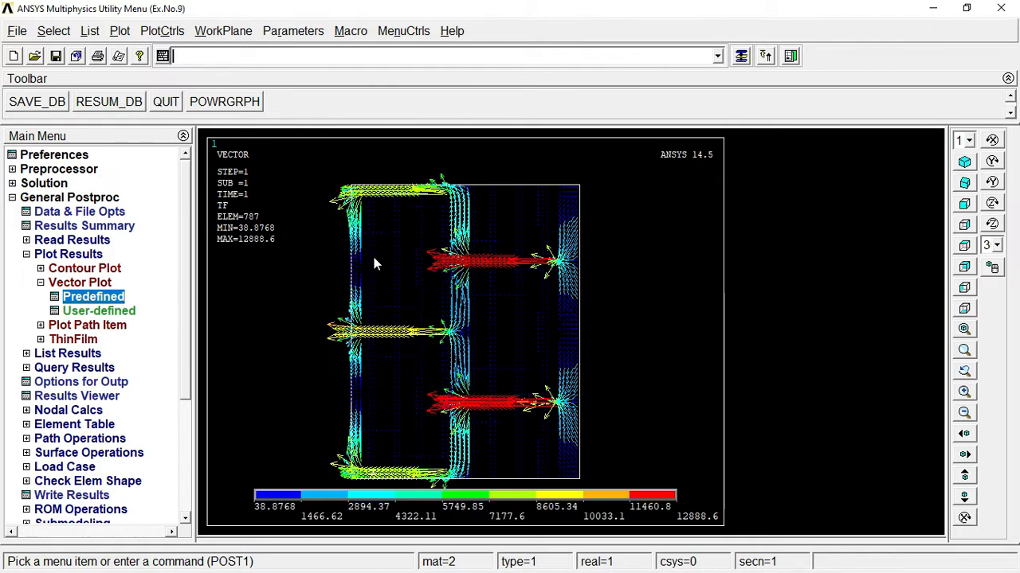
Export the thermal flux vector plot as a metafile with white and black inverted, and restore the window from its maximized size
click(152, 32)
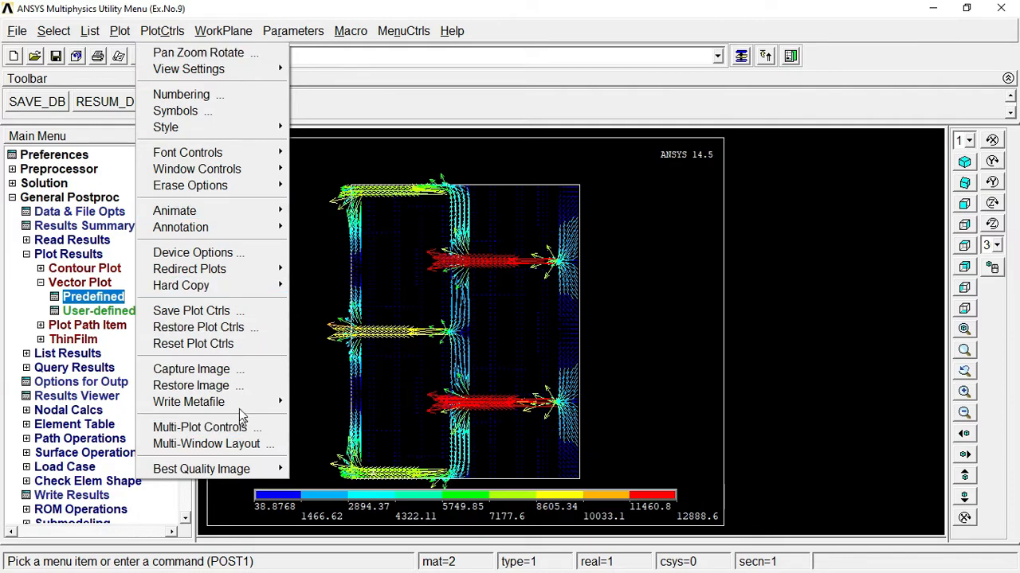
mouse_move(241, 410)
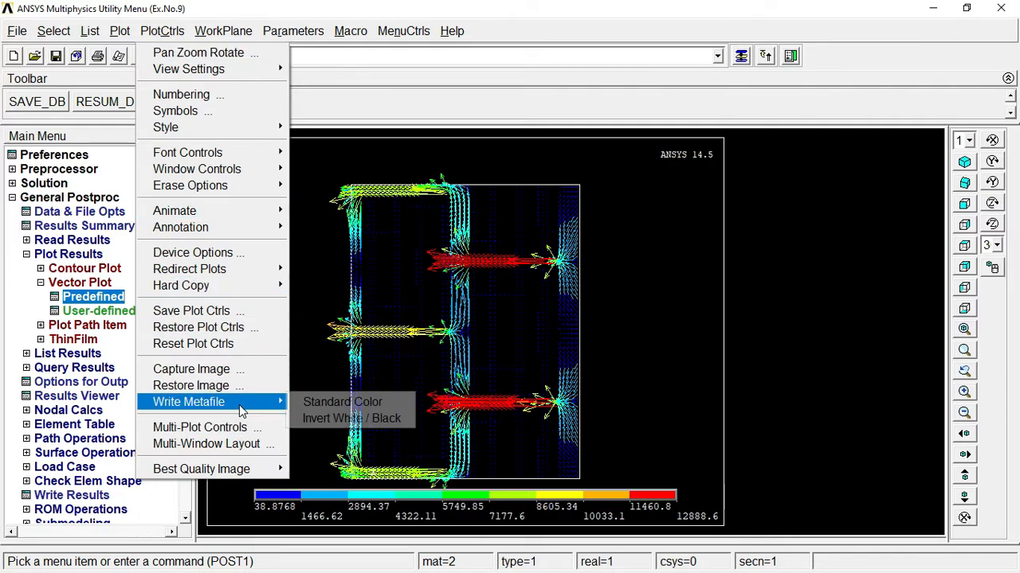
click(321, 419)
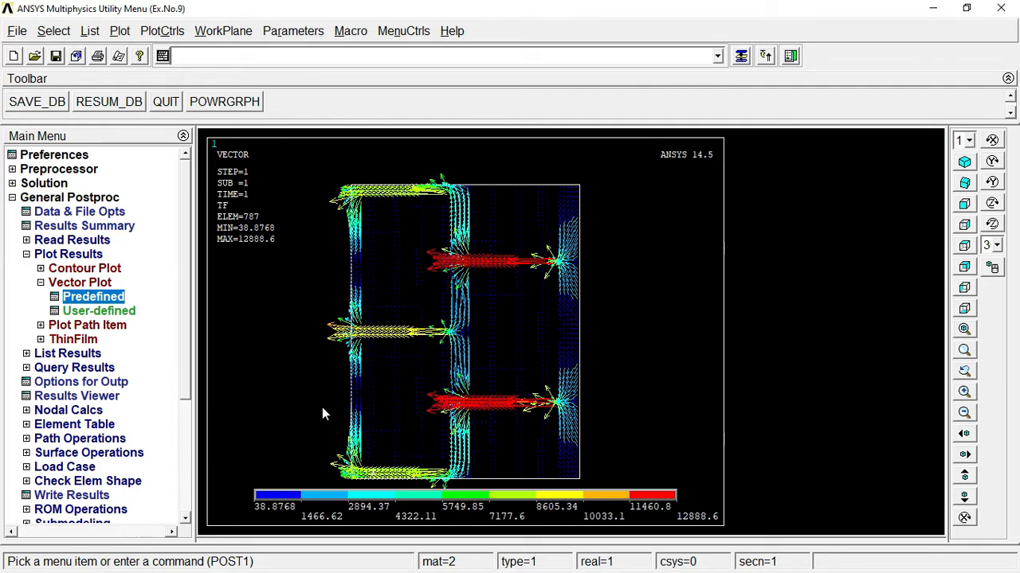
key(super+Down)
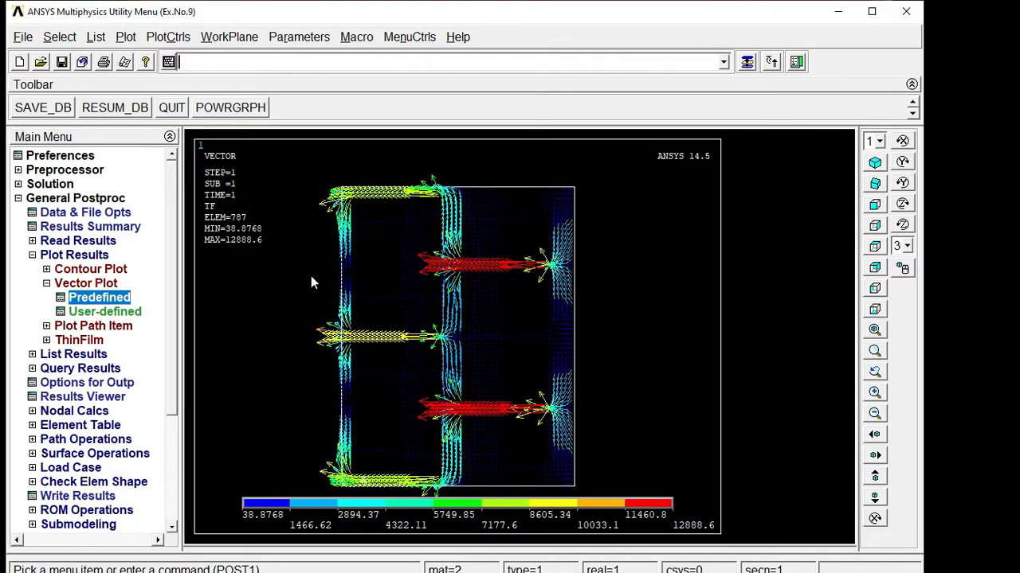
List the nodal temperatures of the DOF solution and go to the maximum absolute values at the listing's end
click(33, 255)
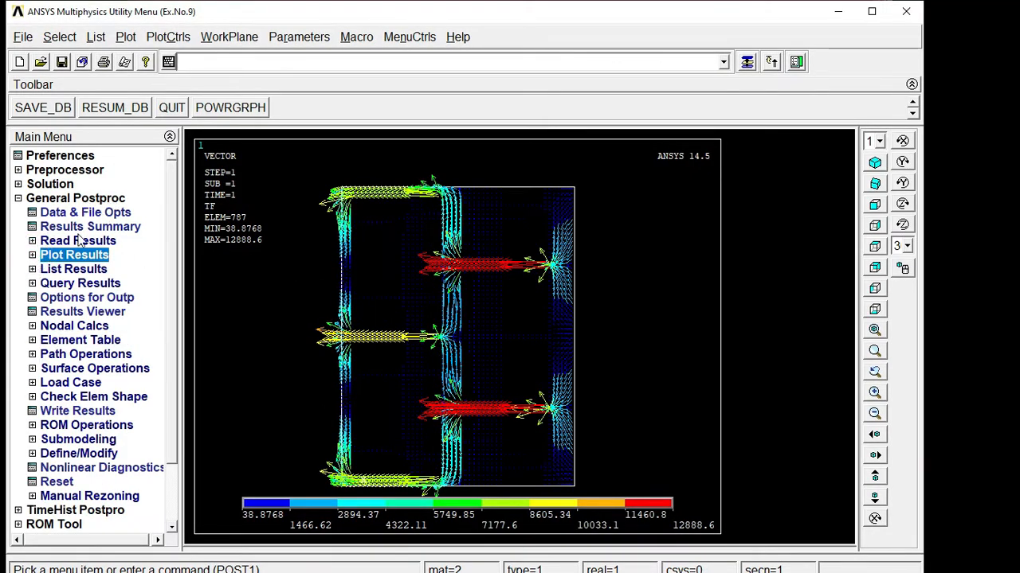
click(35, 271)
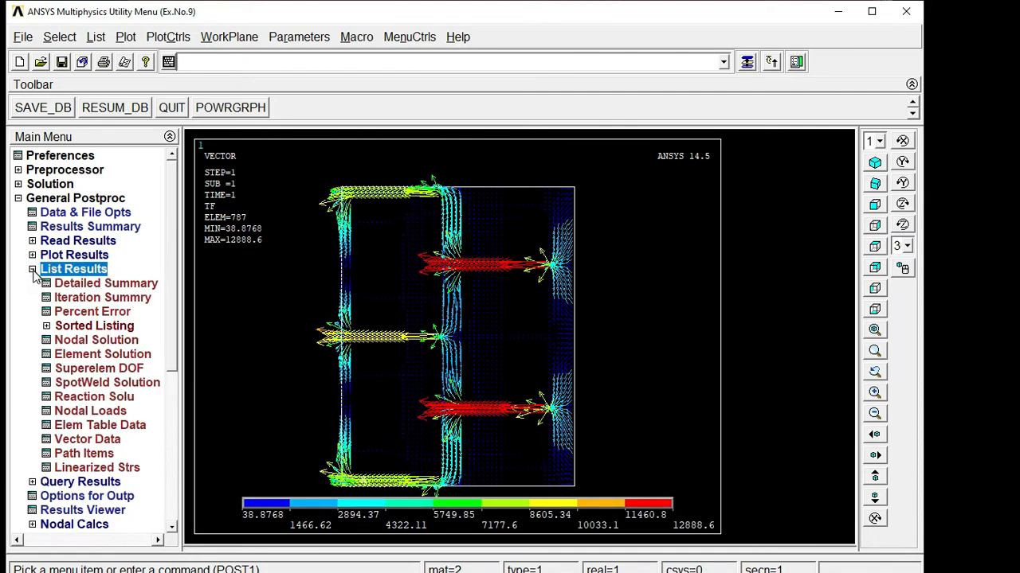
click(96, 340)
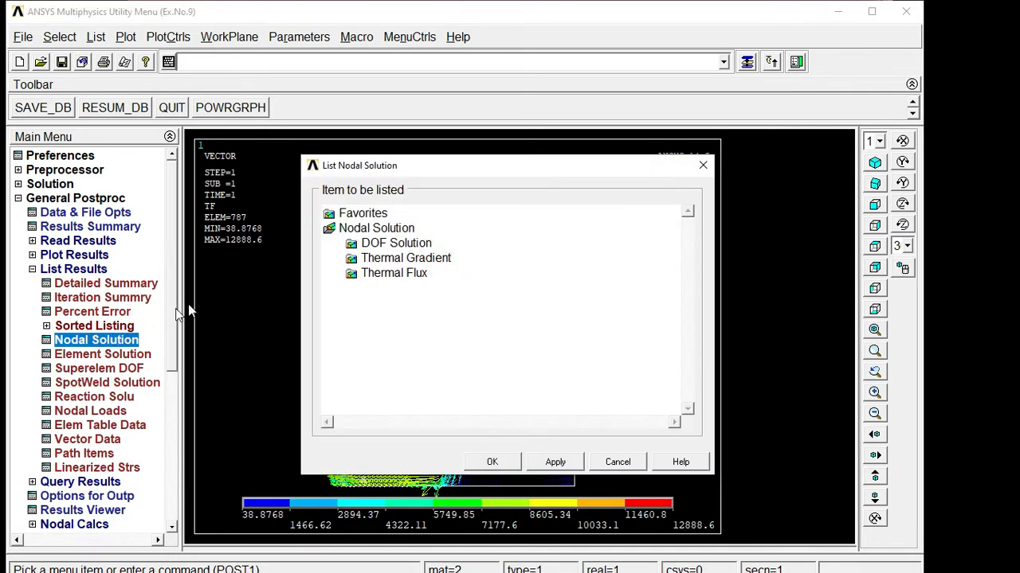
click(400, 244)
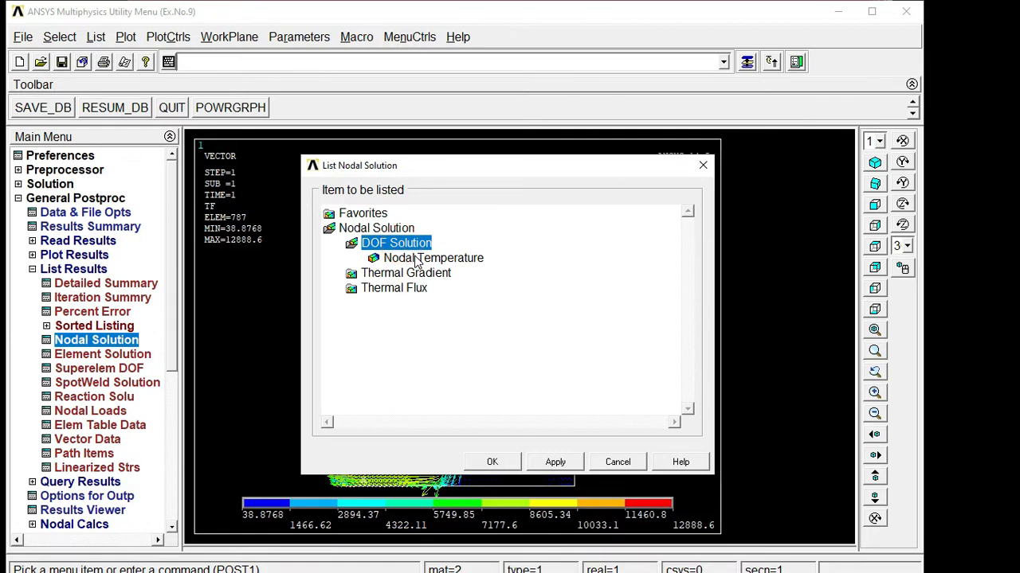
click(416, 260)
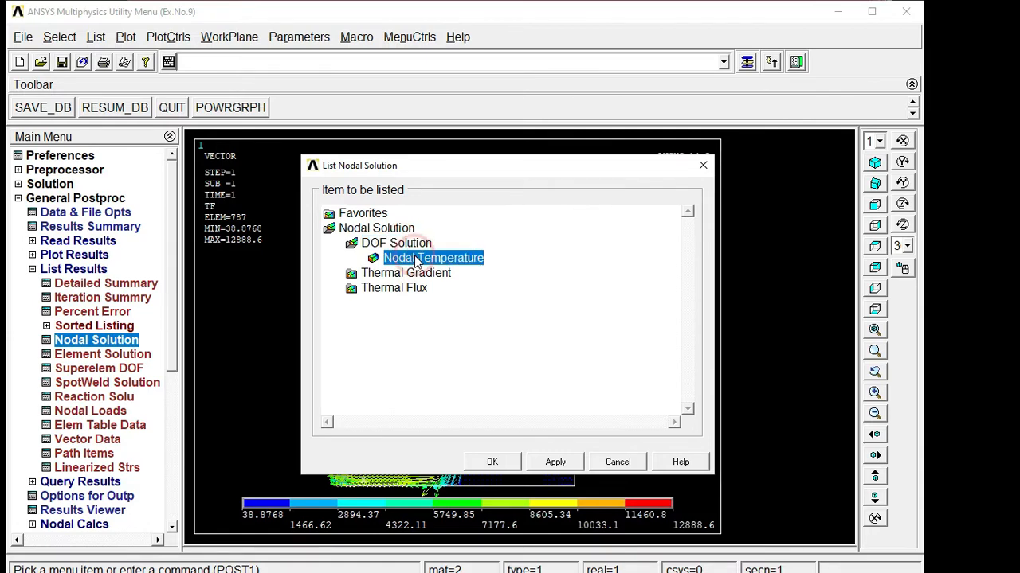
click(493, 462)
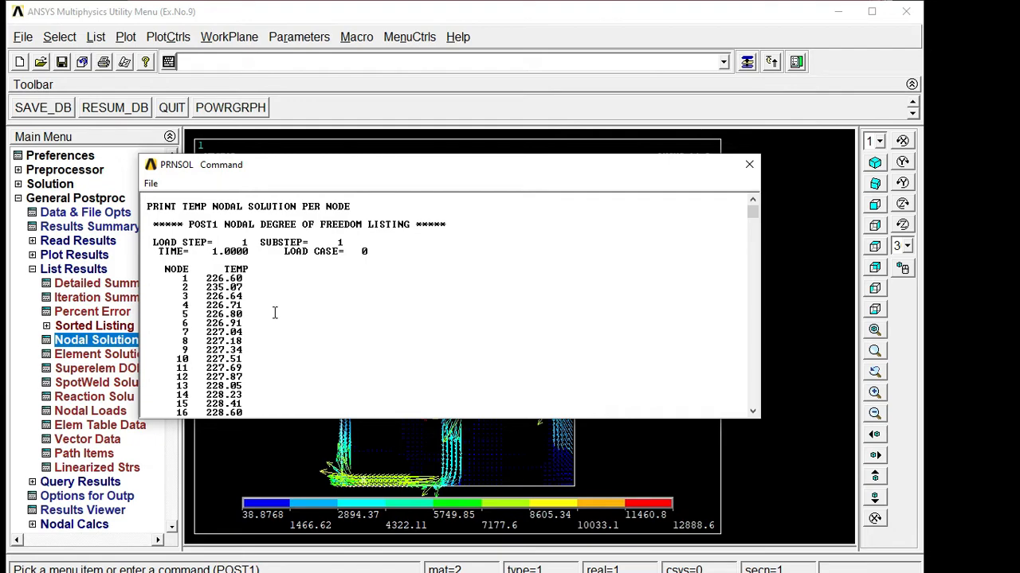
scroll(274, 313, down, 5)
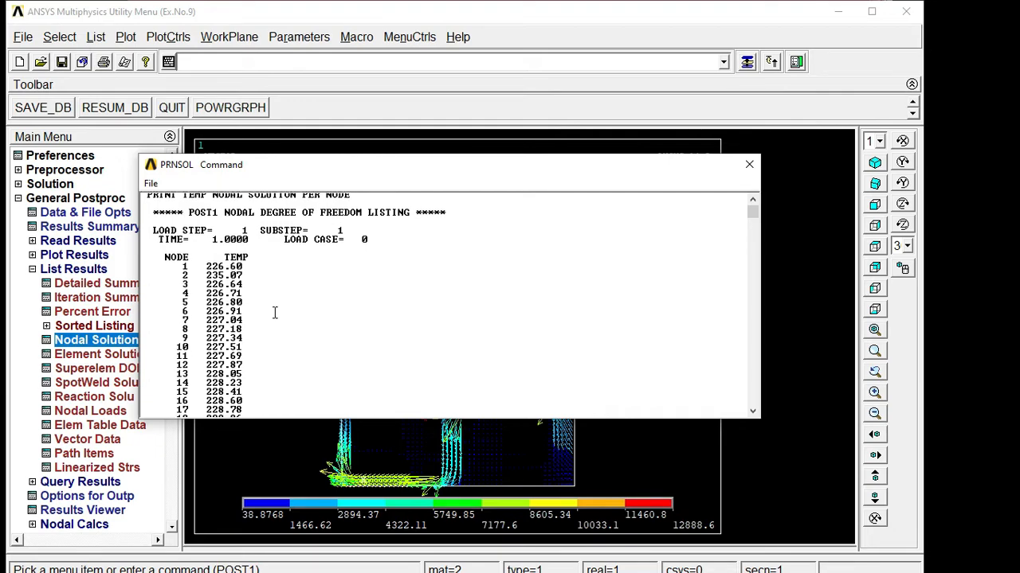
scroll(274, 313, down, 10)
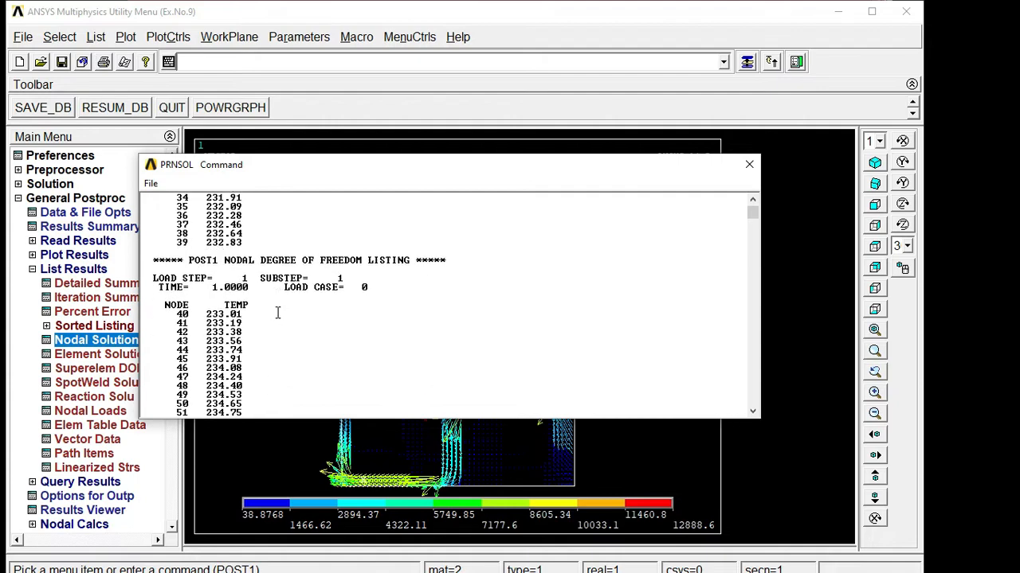
drag(752, 212, 759, 404)
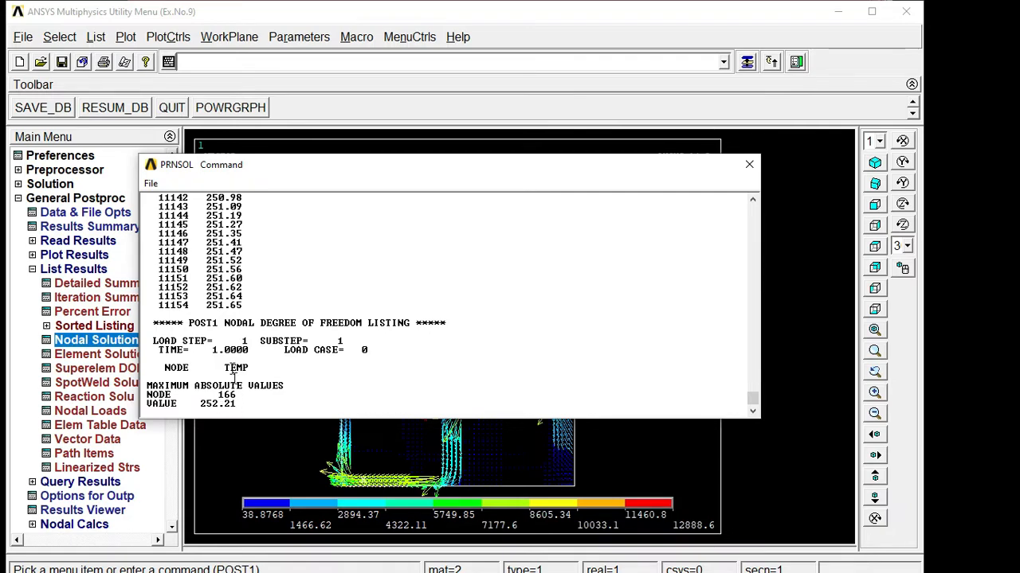
Save the nodal temperature listing as a lister file named "DoFlist" in the Ex.No9 folder, and close the listing and postprocessor section
click(150, 184)
click(170, 203)
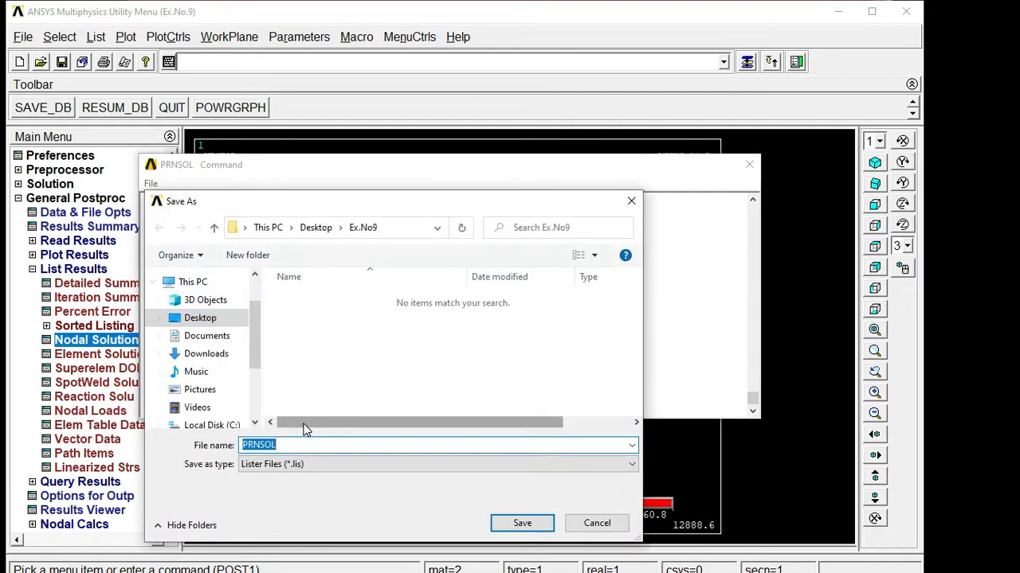
key(BackSpace)
text(D)
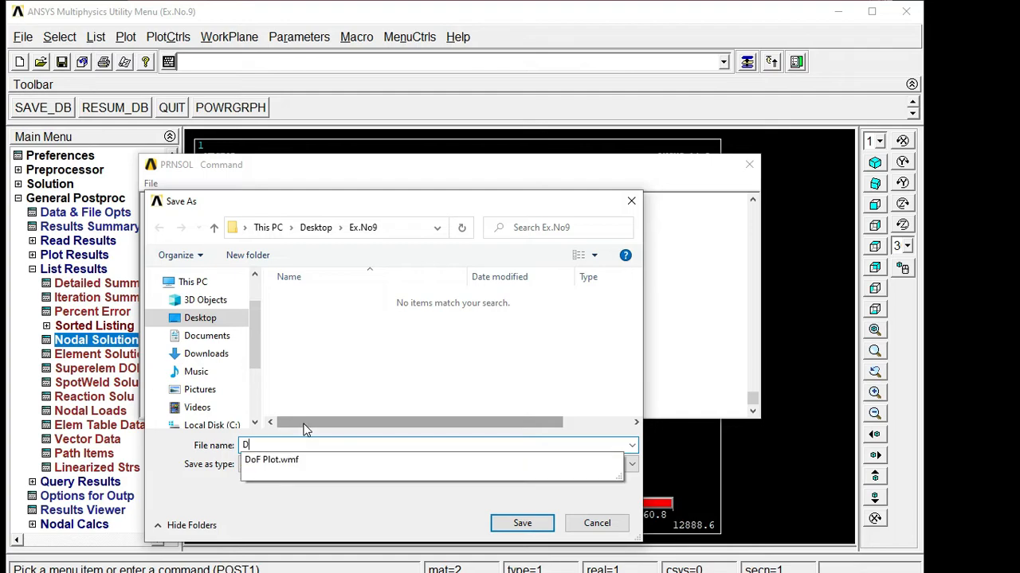
text(oFlist)
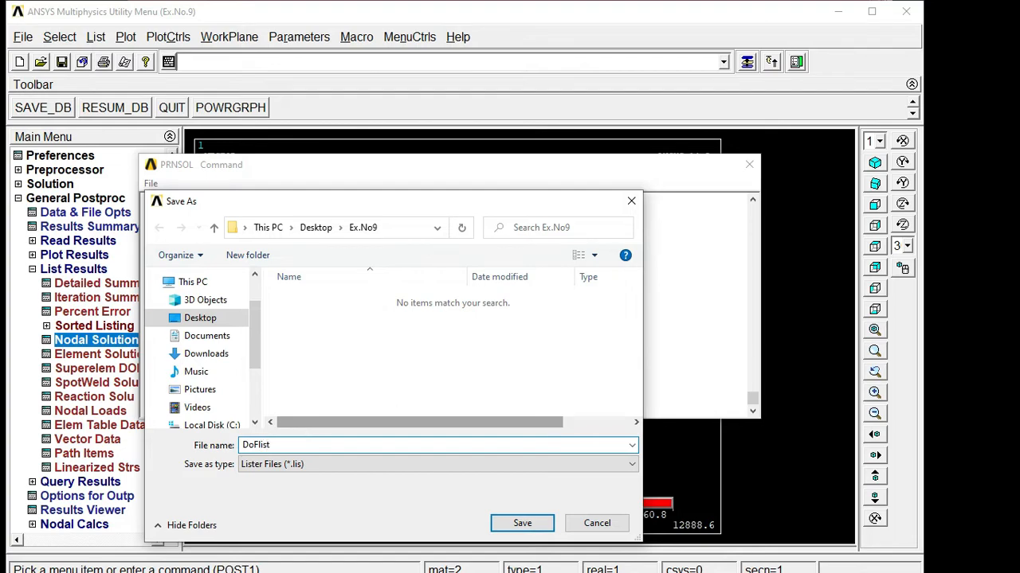
key(Return)
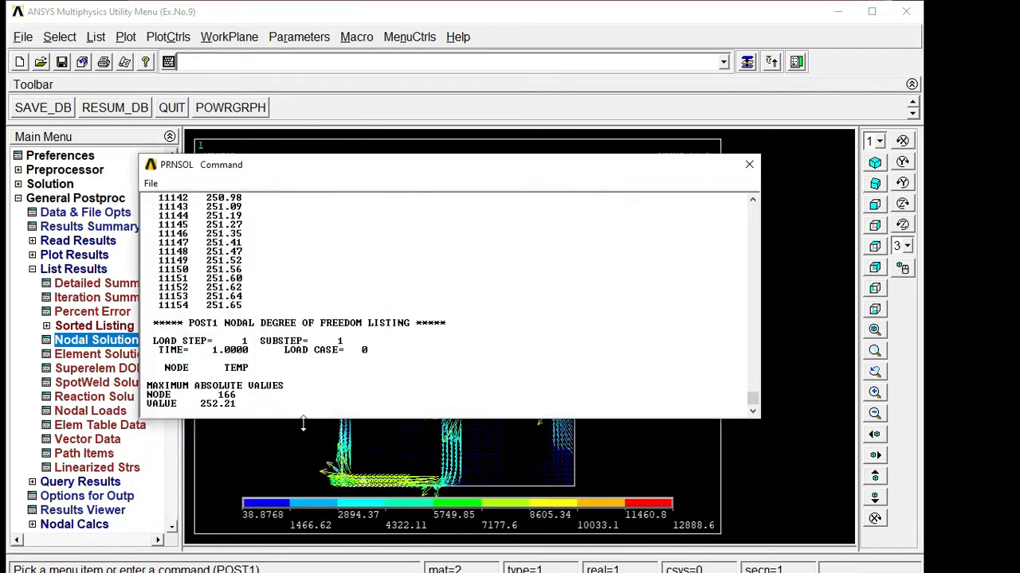
click(749, 162)
click(92, 200)
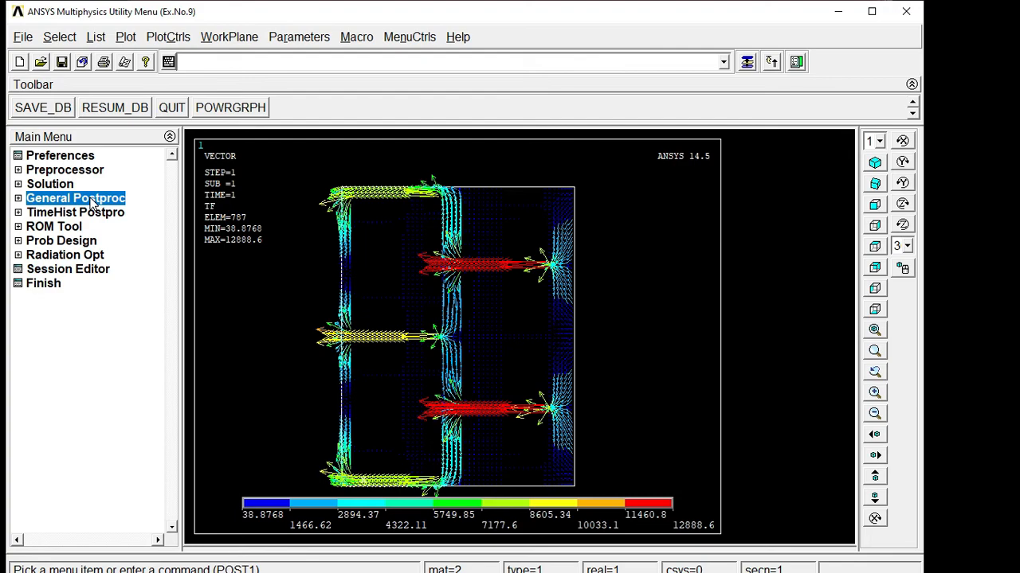